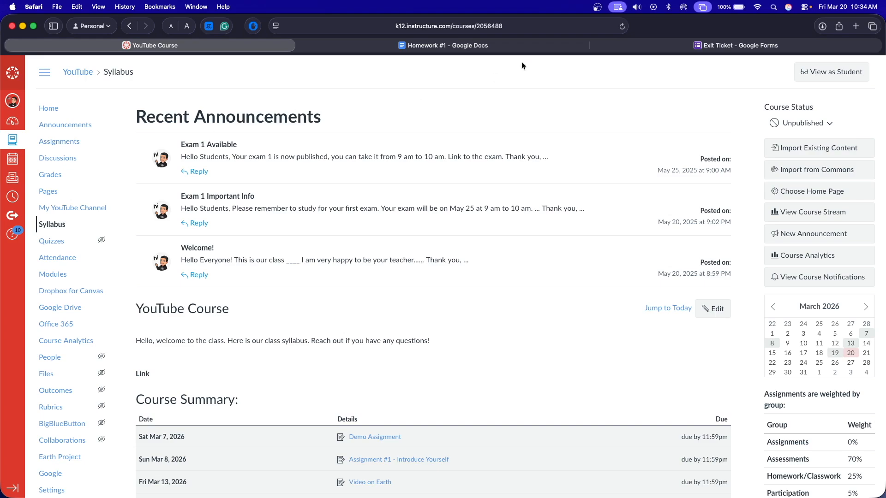
click(541, 45)
click(655, 46)
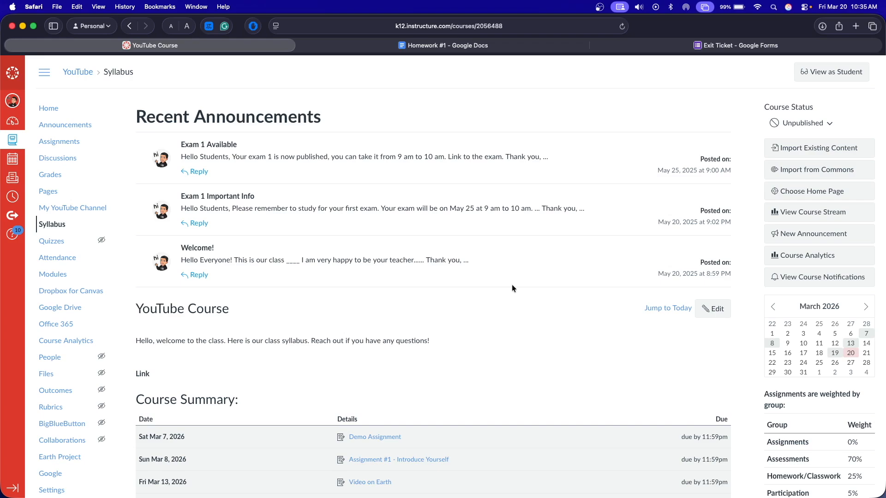
In the course settings, filter the external apps for "Red" and start adding another Redirect Tool app
click(71, 490)
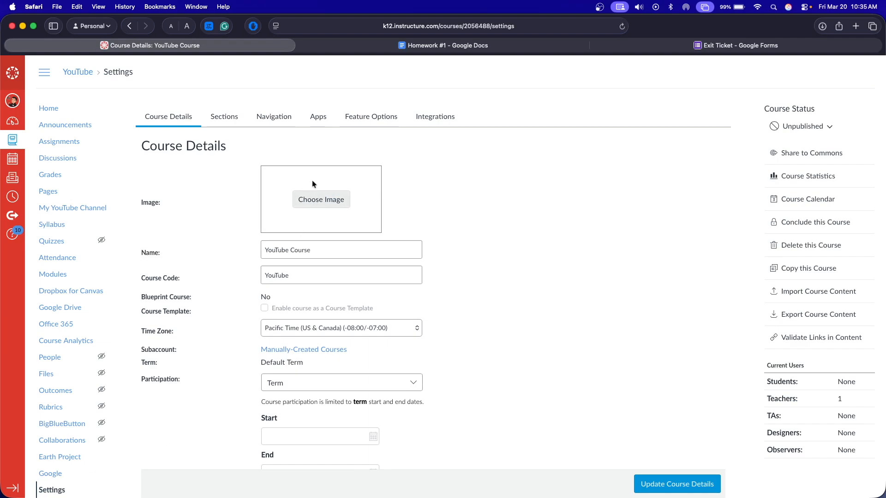
click(318, 117)
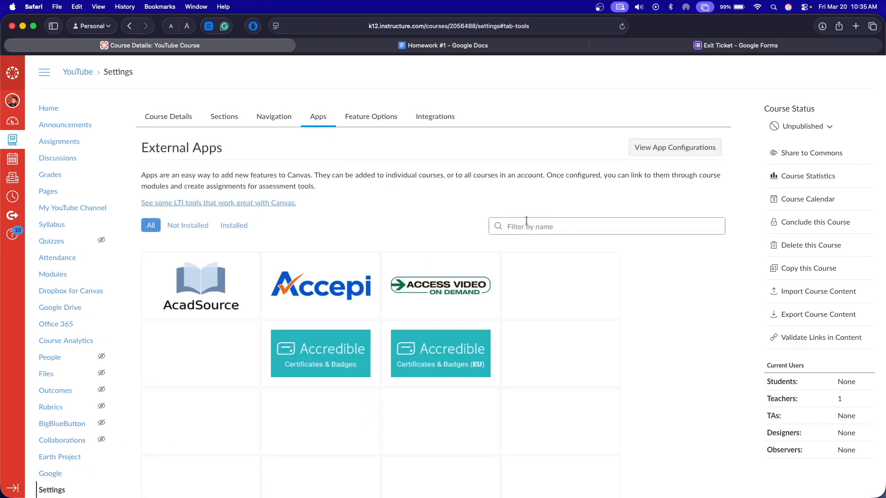
click(544, 225)
text(Red)
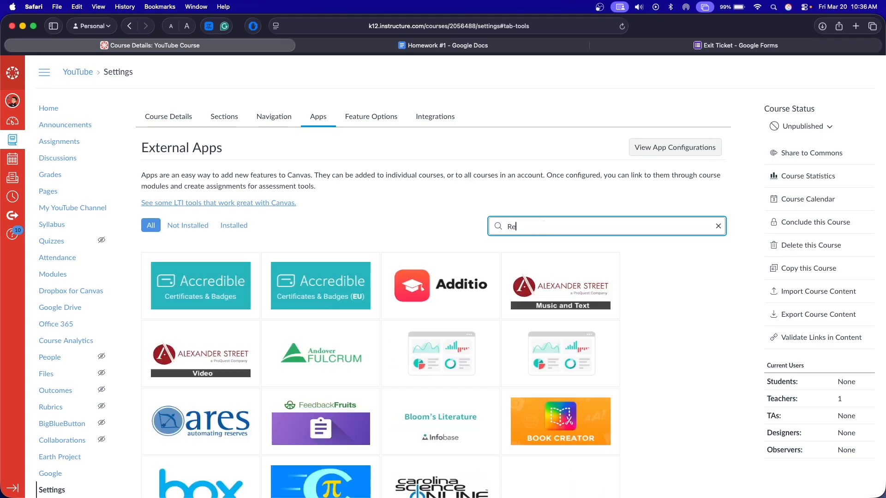
mouse_move(298, 354)
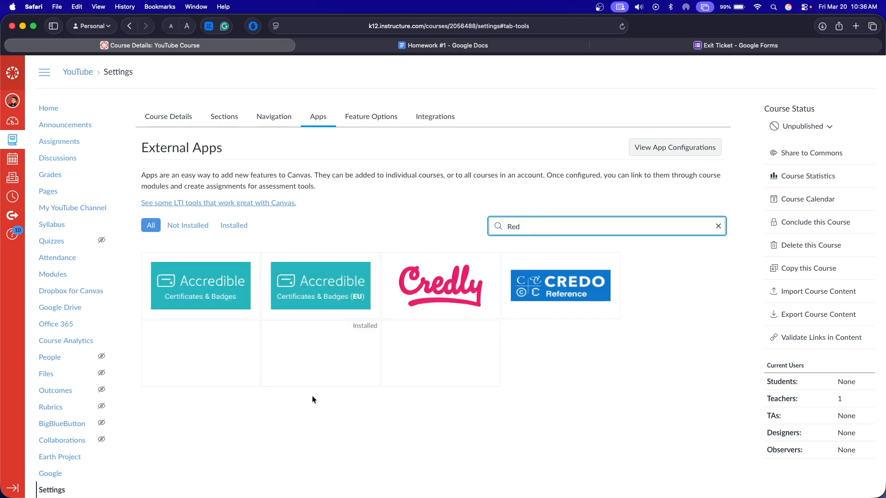
mouse_move(230, 384)
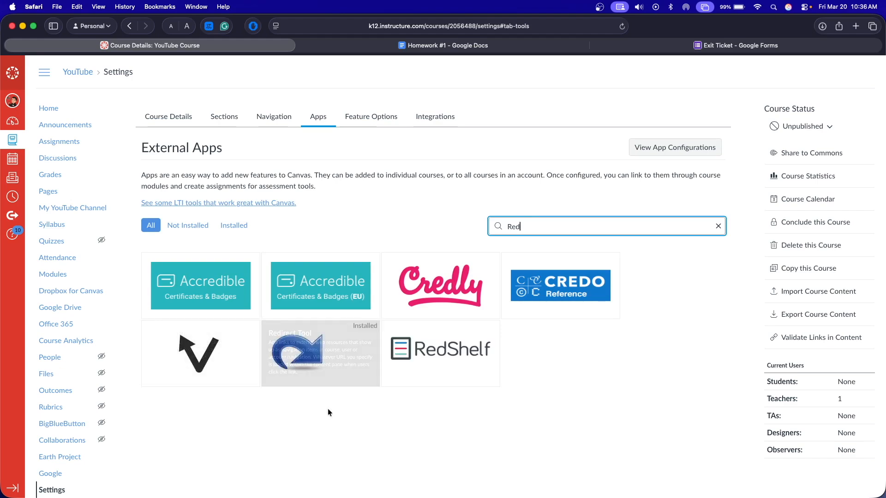
click(330, 363)
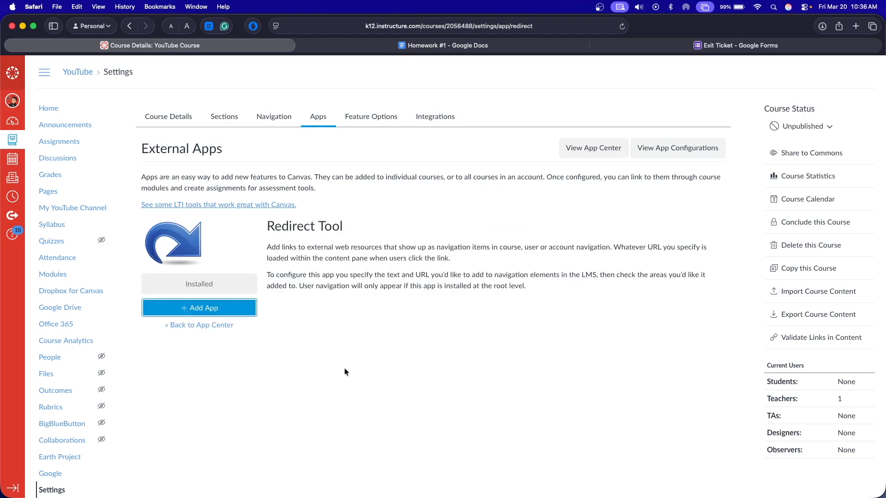
click(233, 308)
key(Tab)
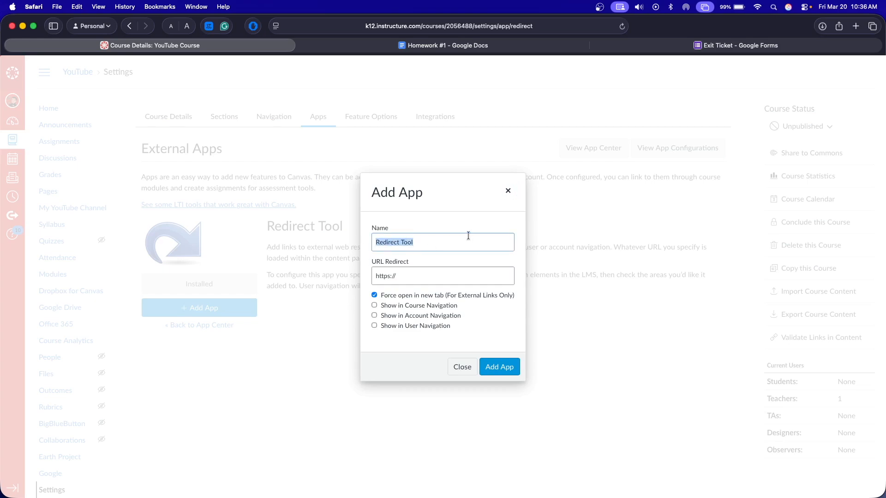
Switch to the Homework #1 Google Doc, share it with anyone with the link as Editor, and copy its link
click(471, 43)
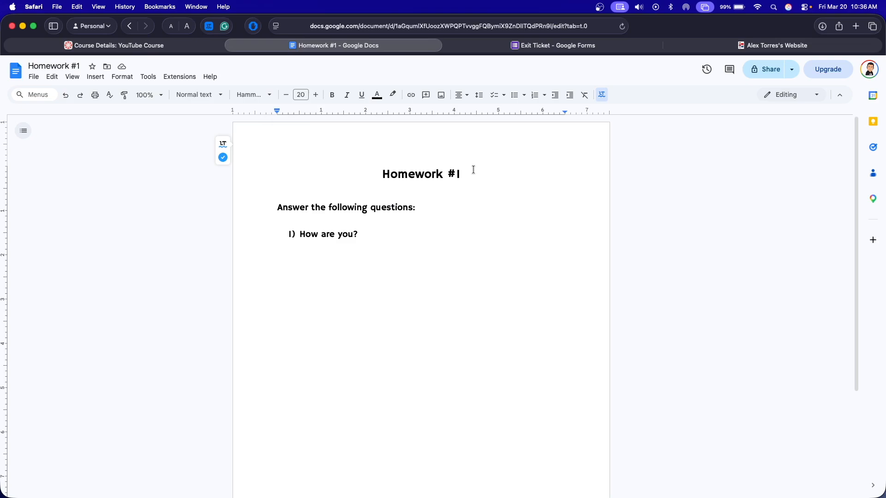
click(760, 74)
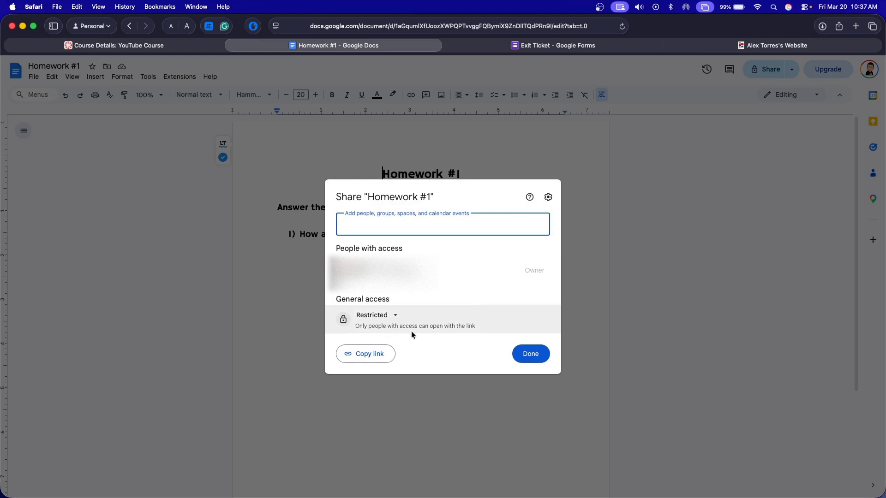
click(380, 318)
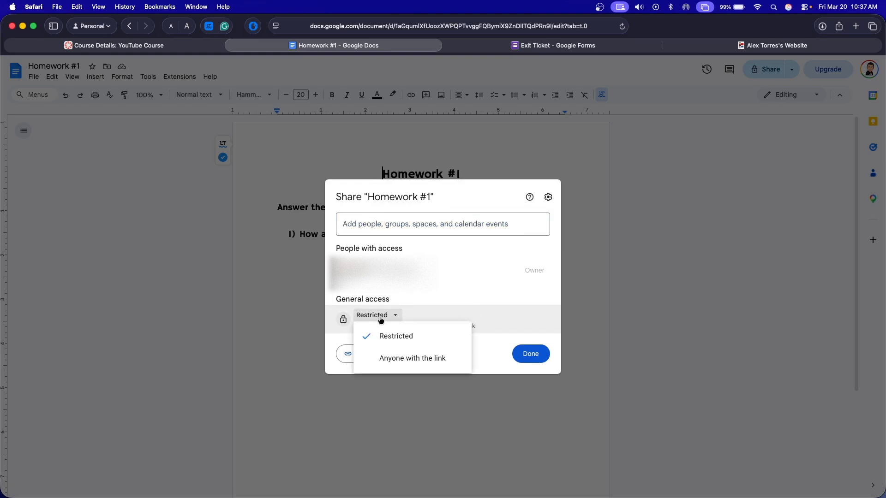
click(400, 359)
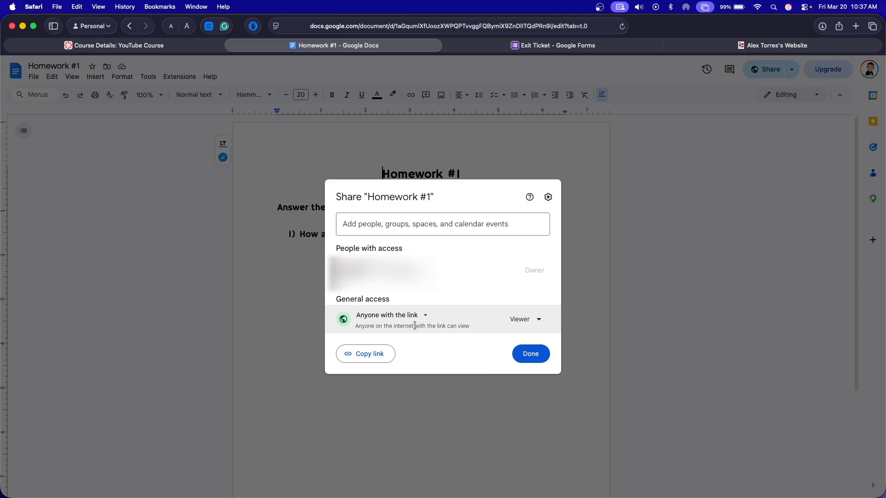
click(532, 316)
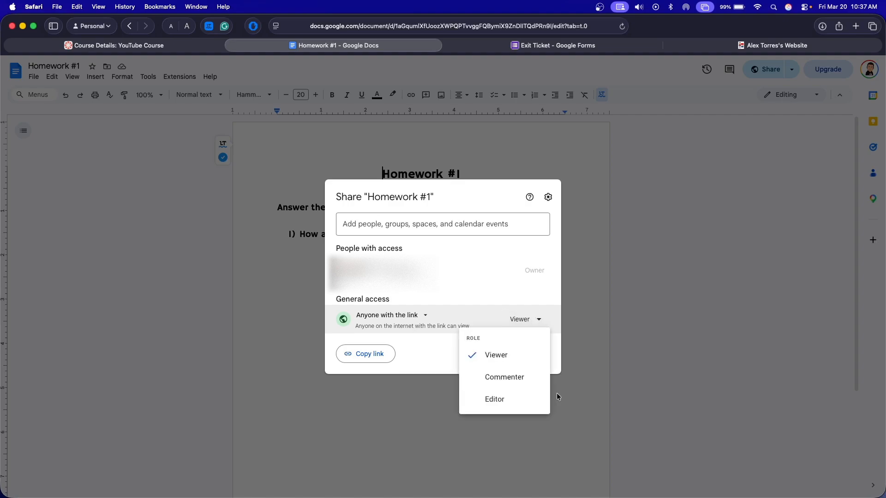
click(510, 400)
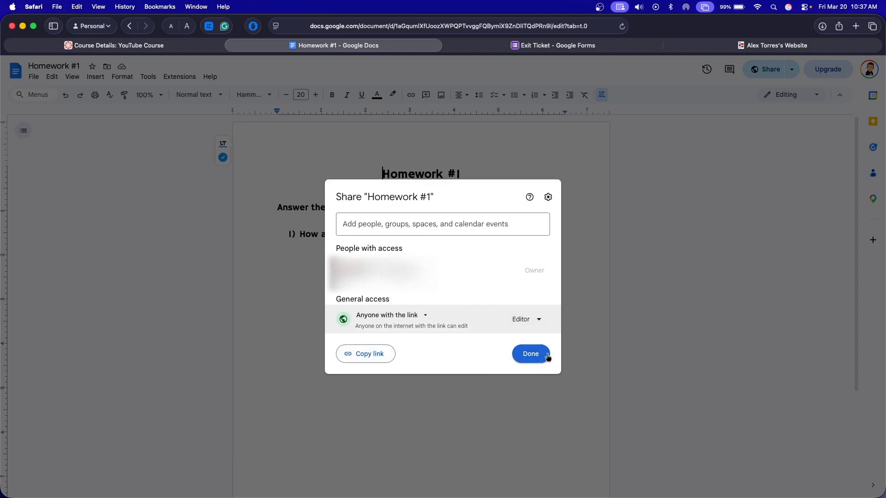
click(371, 356)
click(538, 353)
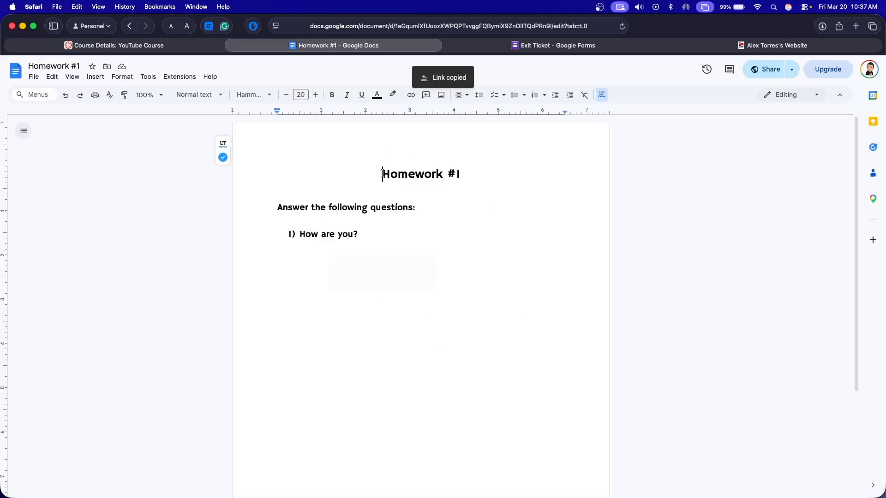
drag(383, 173, 481, 170)
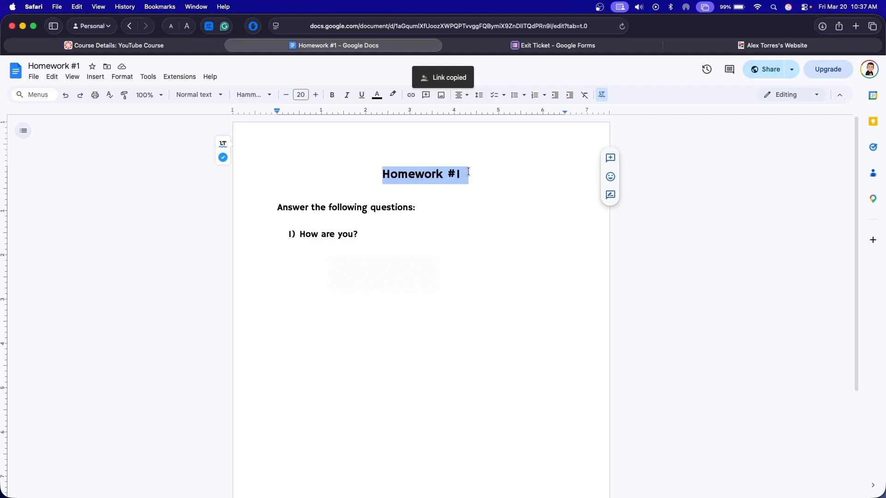
click(470, 174)
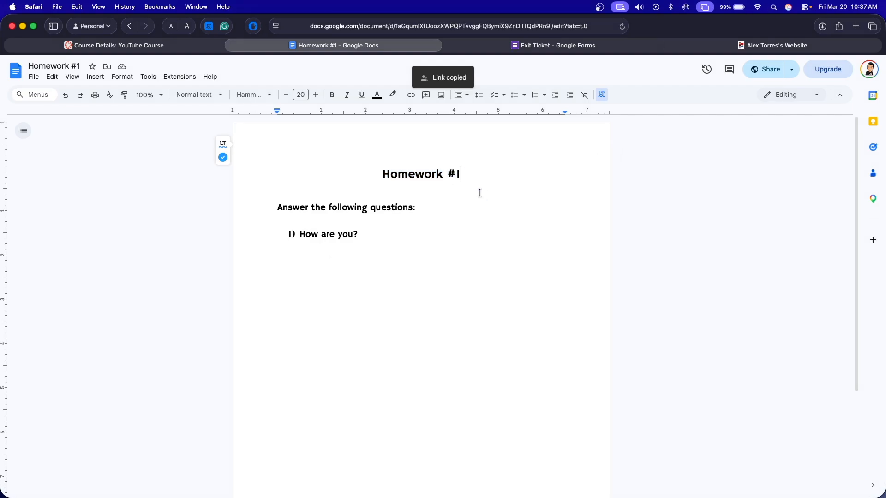
Back in Canvas, add the redirect app named "Homework #1" with the copied document link and forced opening in a new tab turned off
click(183, 49)
text(Homework #1)
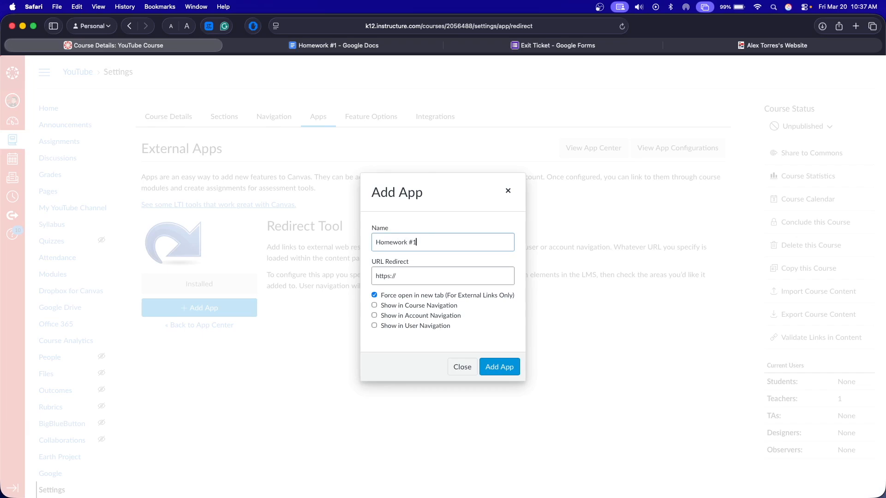
key(Tab)
key(super+v)
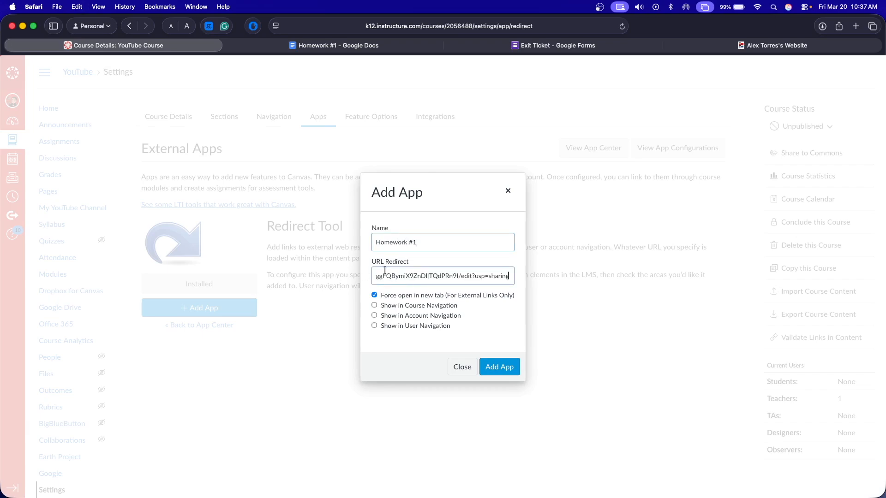
click(372, 296)
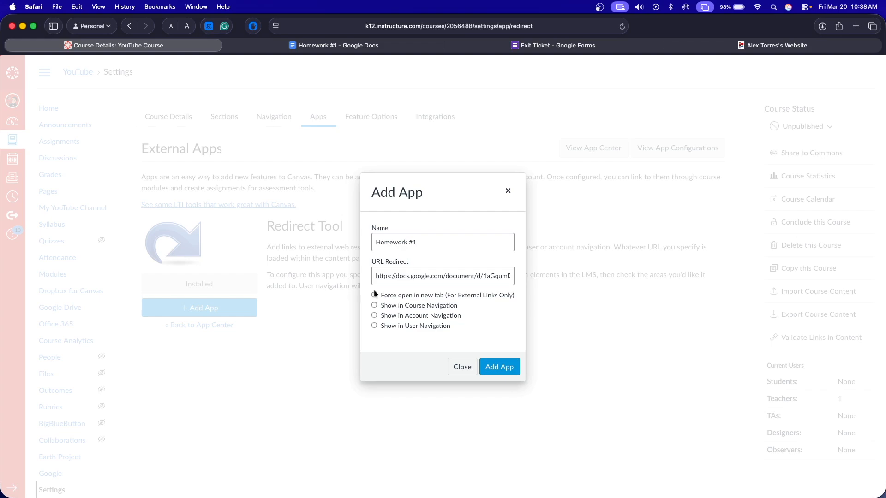
click(506, 368)
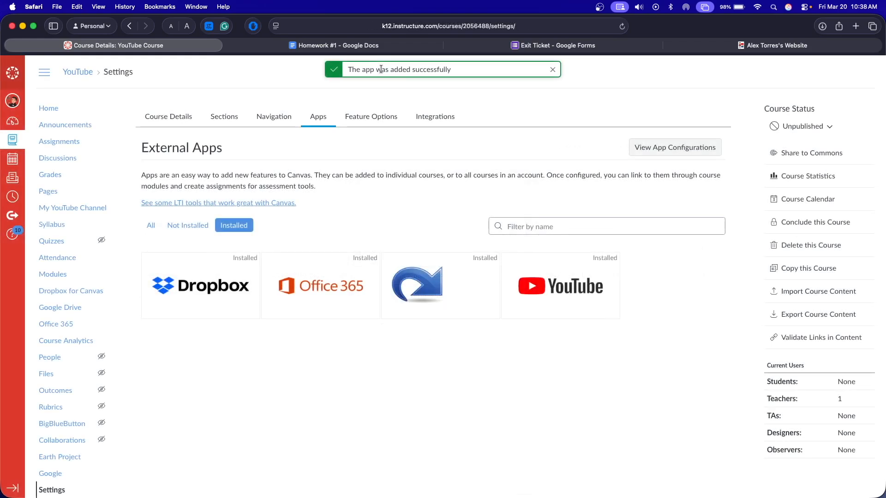
Create a new assignment named "Homework 1" with the description "Please complete your homework 1 on the Google Doc below!"
click(95, 139)
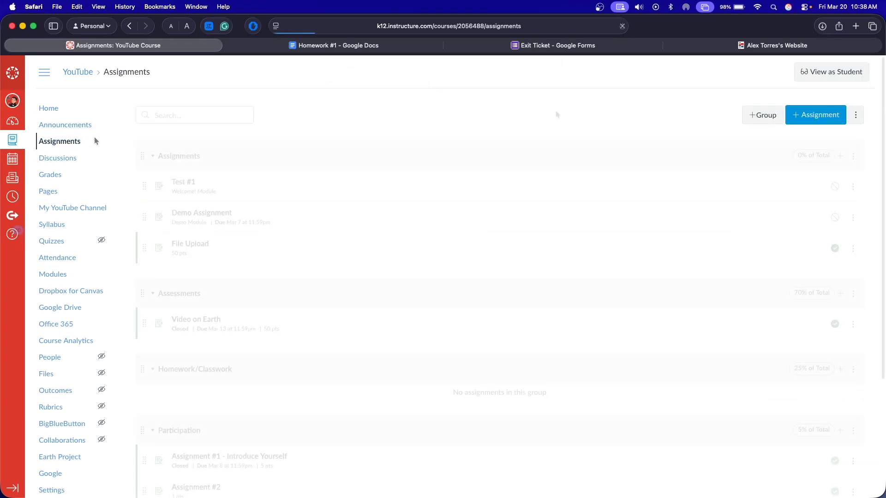
click(800, 116)
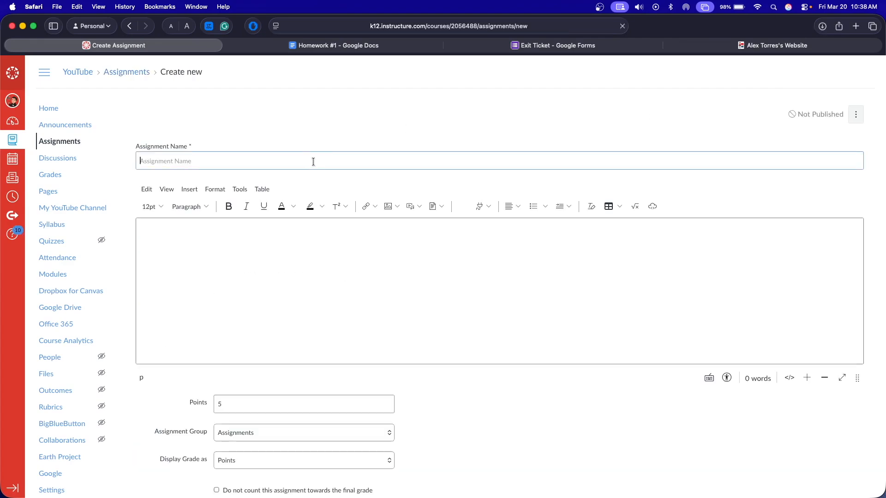
text(Homework 1)
click(283, 245)
text(Please complete your homework 1)
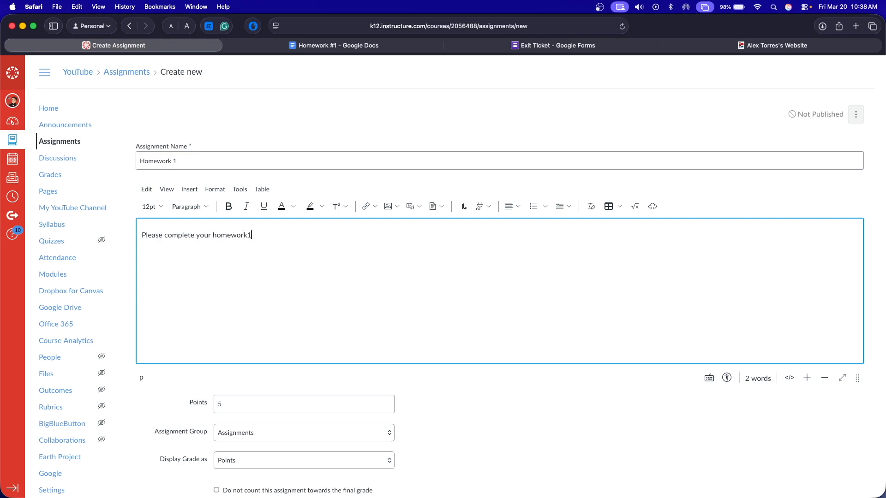
text( on the Google Doc below!)
scroll(377, 280, down, 2)
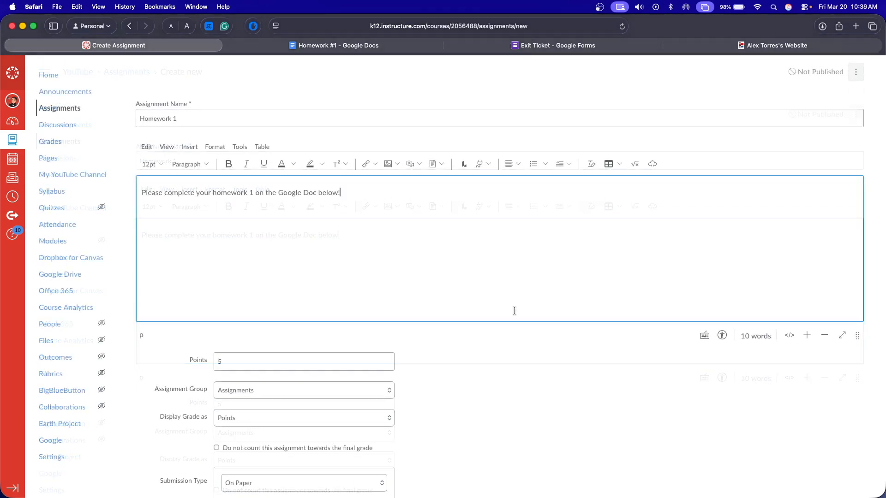
click(368, 163)
click(337, 192)
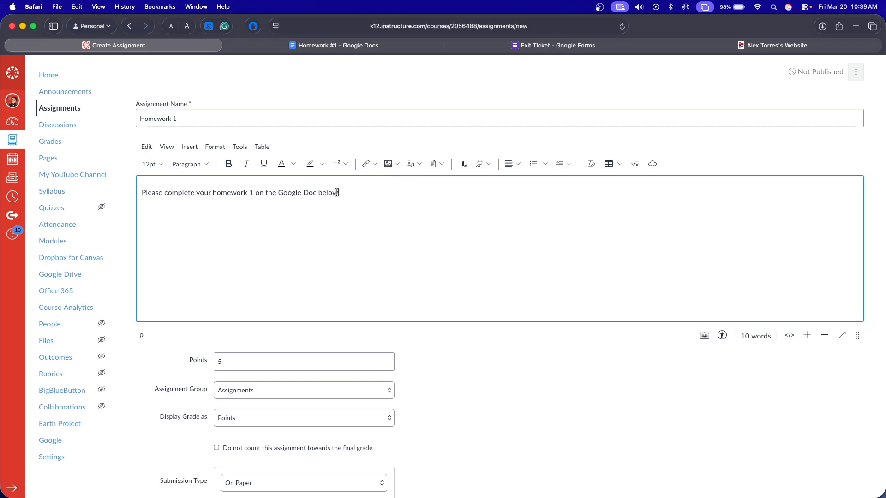
click(504, 333)
Put the new assignment in the Homework/Classwork assignment group
scroll(503, 332, down, 5)
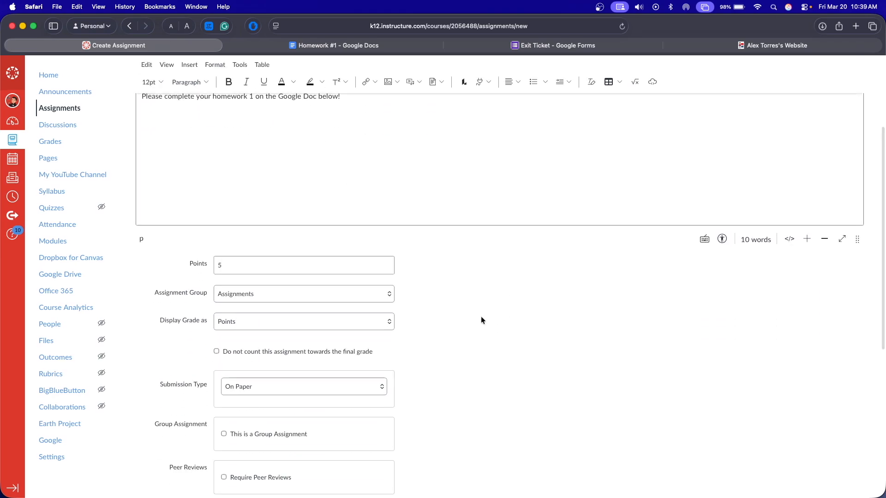
click(290, 267)
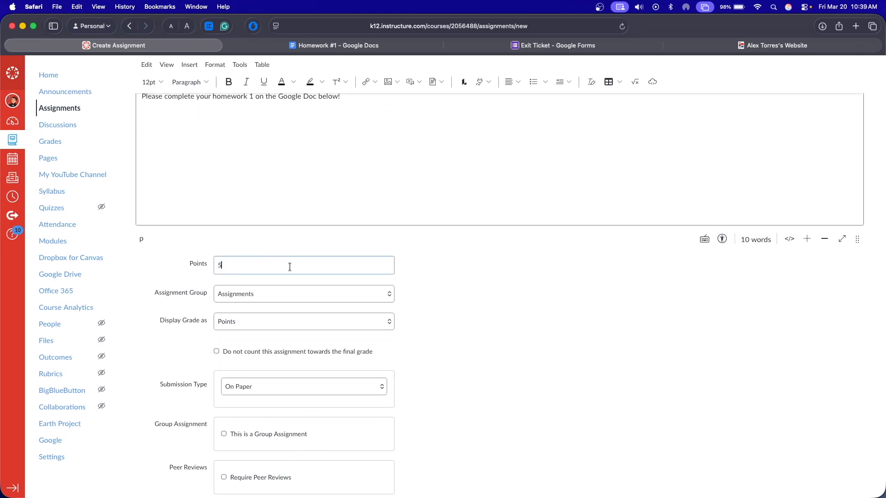
click(290, 294)
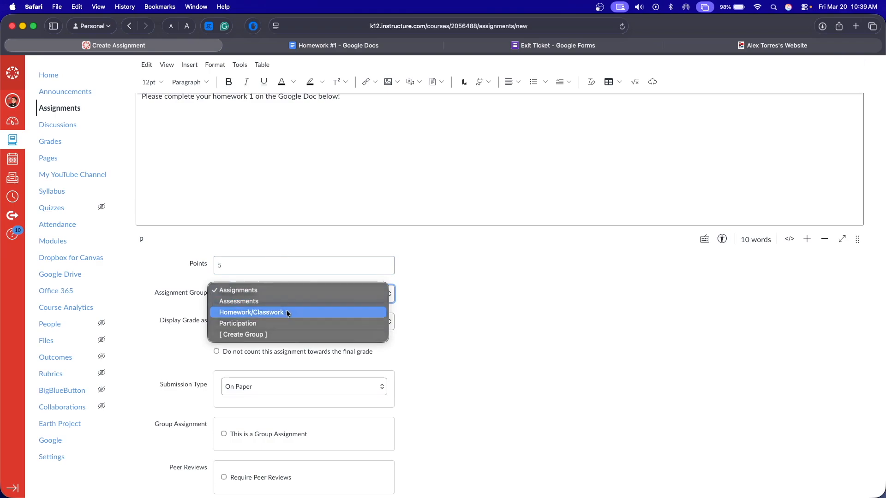
click(287, 312)
scroll(433, 301, down, 5)
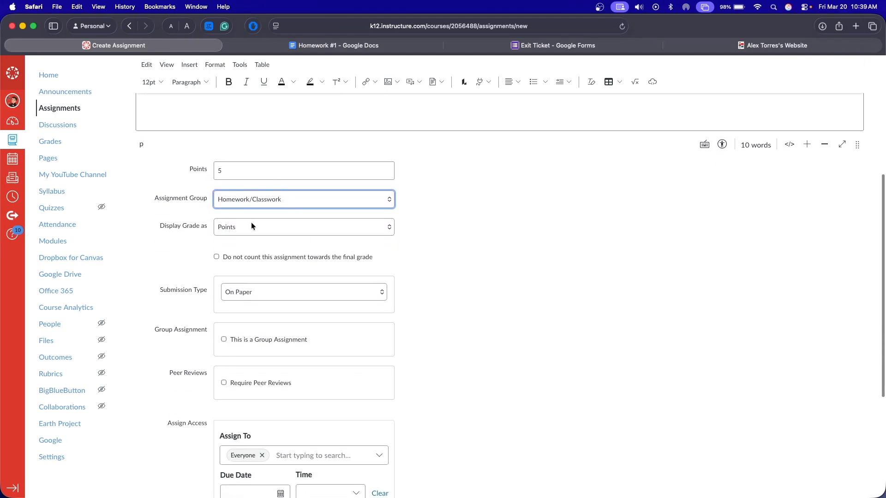
Set the assignment's submission type to External Tool
scroll(251, 222, down, 3)
drag(147, 242, 207, 239)
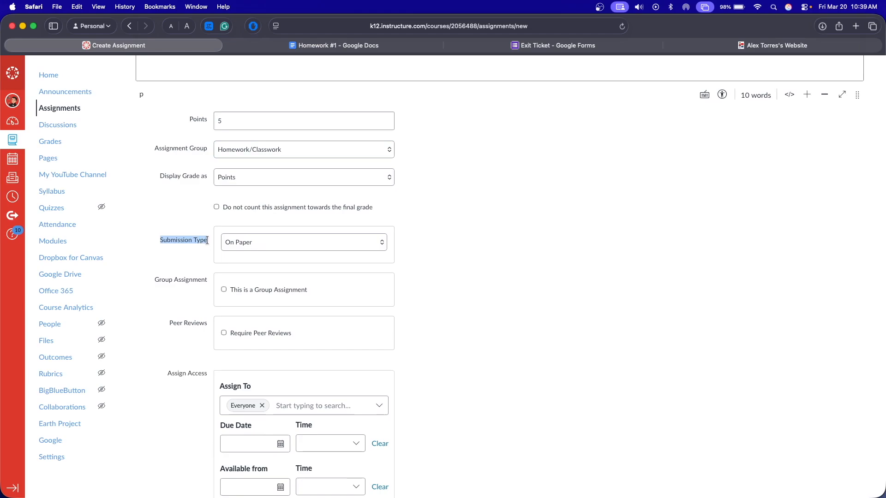
scroll(206, 245, up, 1)
scroll(206, 245, down, 1)
click(206, 246)
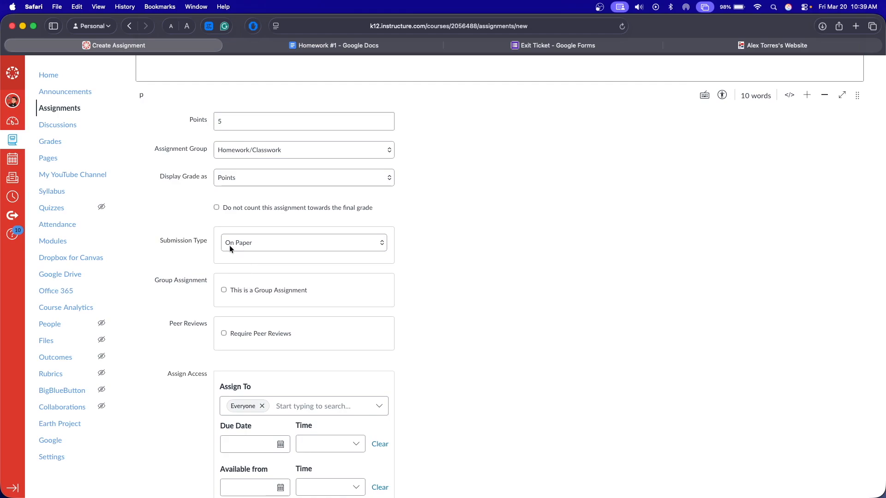
click(276, 245)
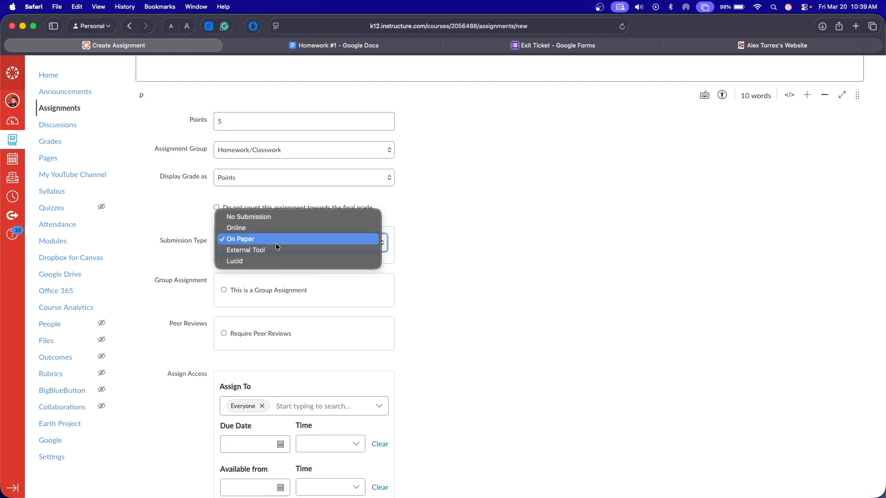
click(290, 249)
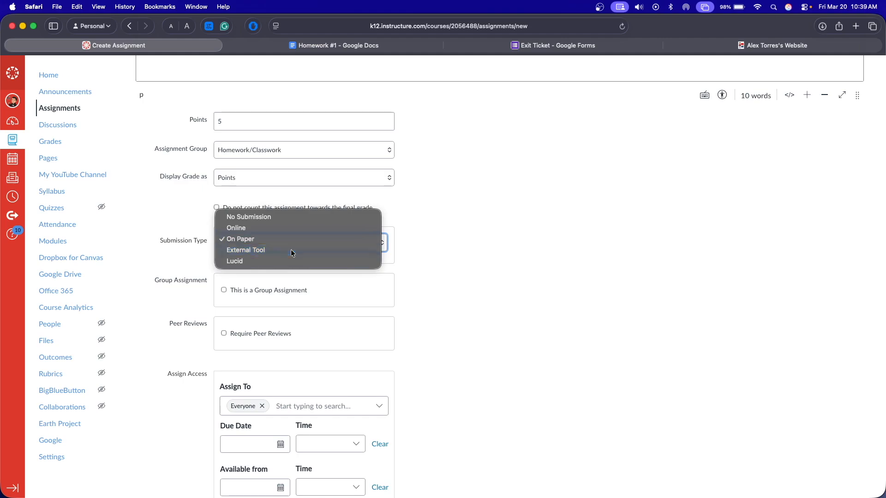
Choose the "Homework 1" redirect app from the list of configured tools as the assignment's external tool
scroll(451, 277, down, 3)
click(373, 243)
scroll(403, 277, down, 10)
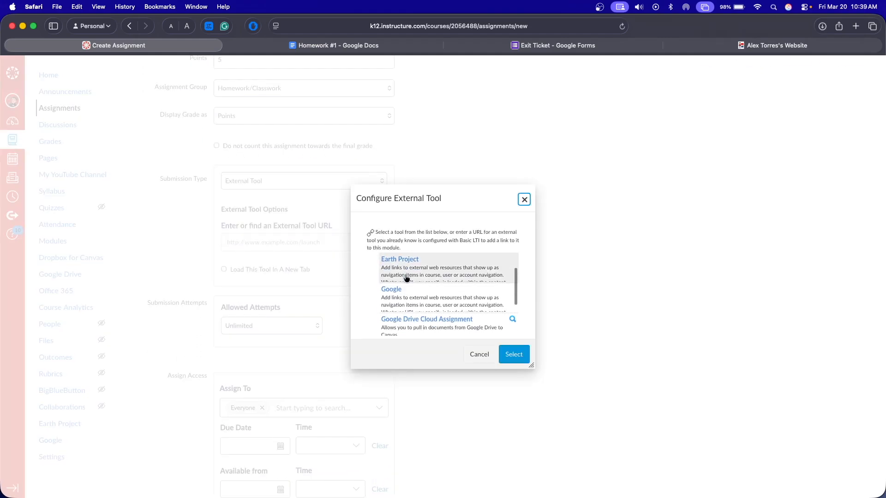
scroll(407, 277, down, 3)
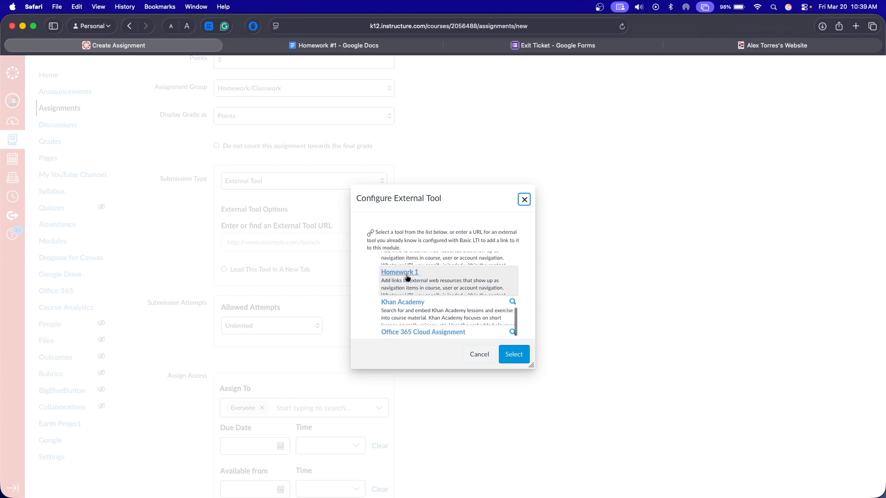
click(408, 277)
click(514, 355)
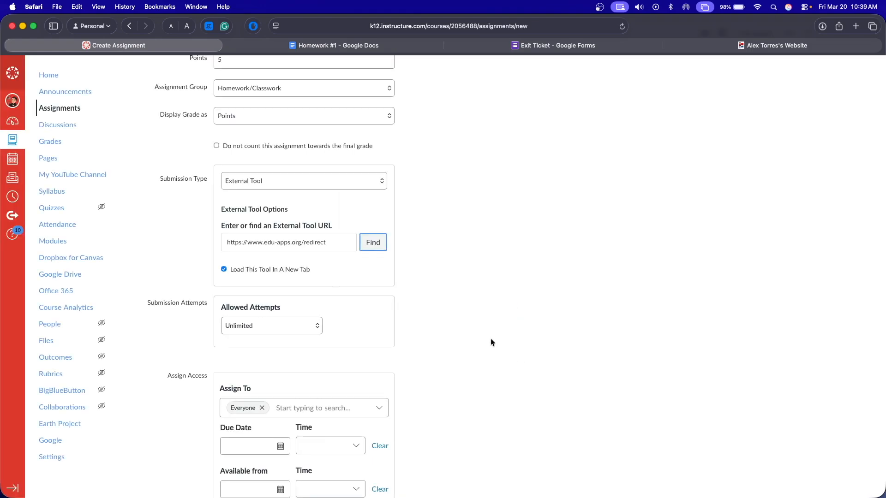
drag(328, 242, 217, 240)
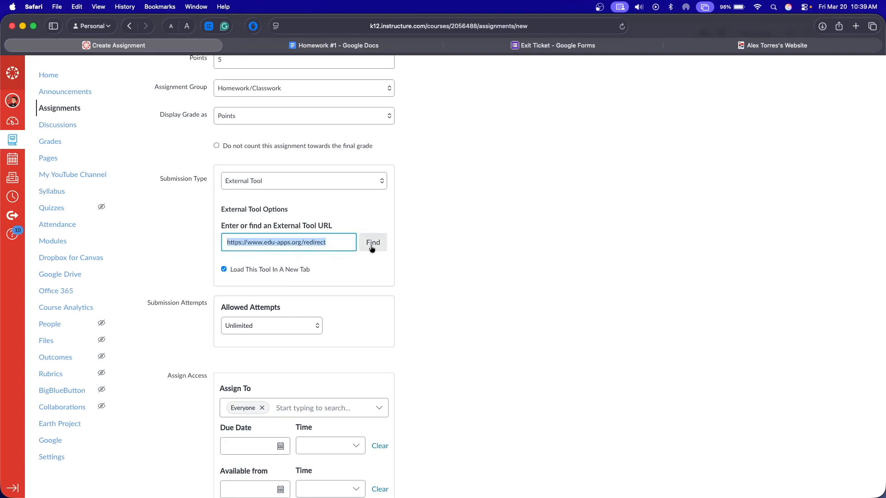
click(306, 243)
drag(330, 243, 242, 246)
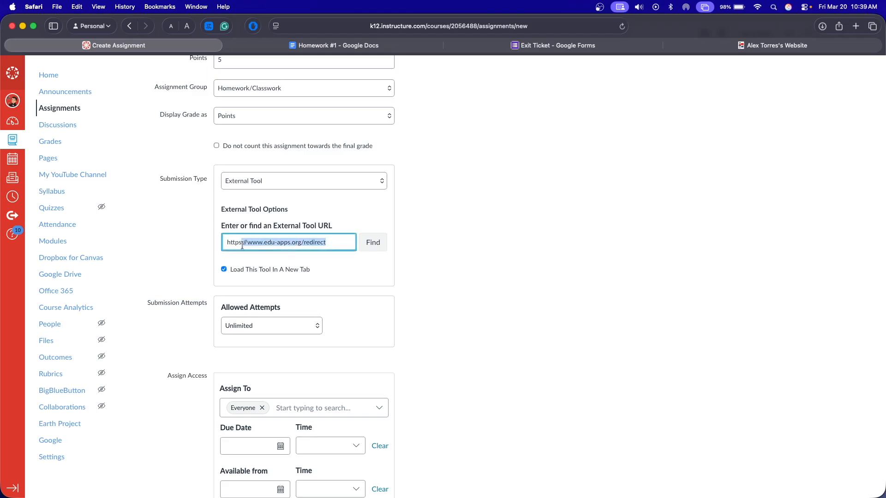
click(185, 245)
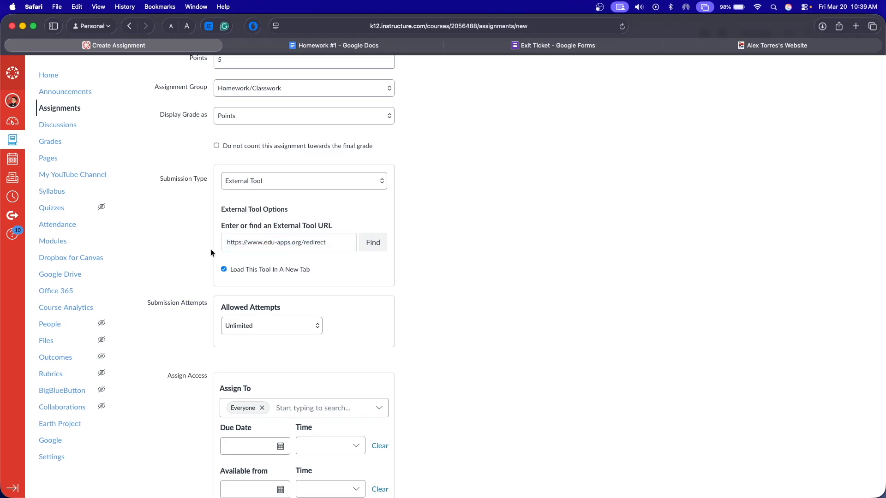
click(336, 238)
key(super+a)
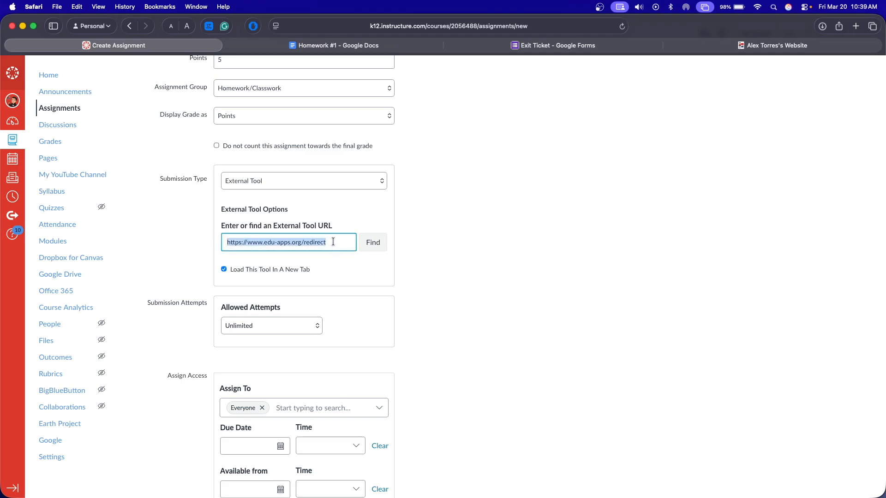
click(435, 247)
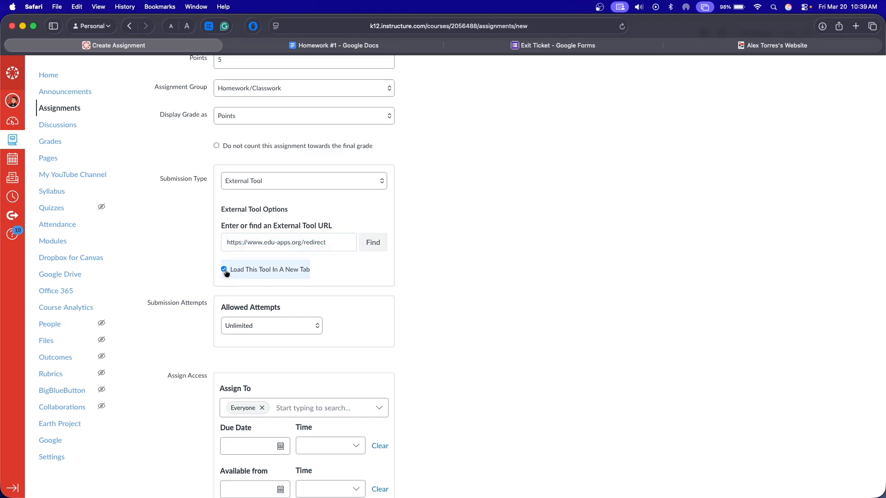
Check the Homework #1 Google Doc, then turn off loading the external tool in a new tab for the assignment
click(391, 46)
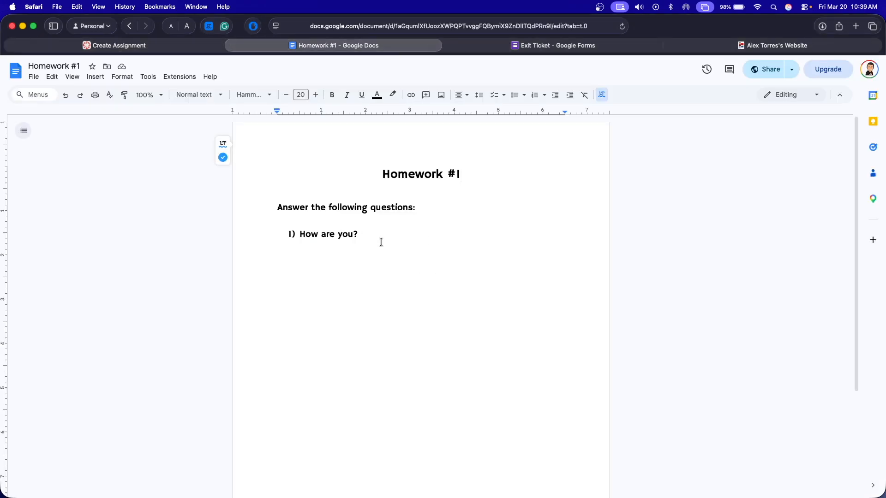
click(157, 46)
click(223, 269)
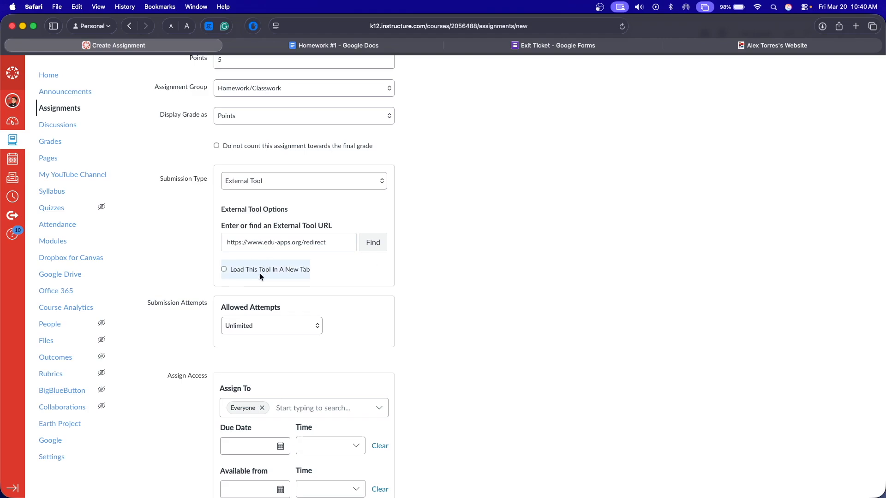
scroll(263, 273, down, 1)
drag(215, 270, 340, 270)
click(348, 279)
click(286, 289)
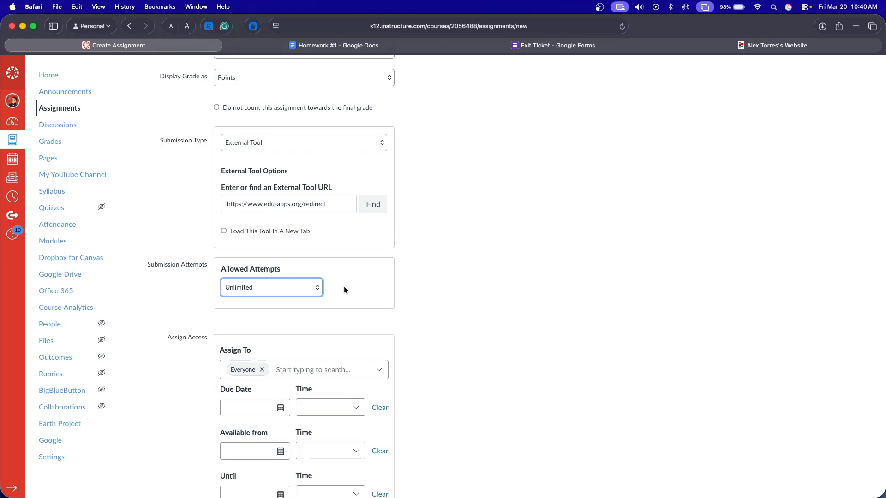
Set both the assignment's due date and its "Until" date to Mar 23, 2026
scroll(350, 291, down, 5)
click(282, 296)
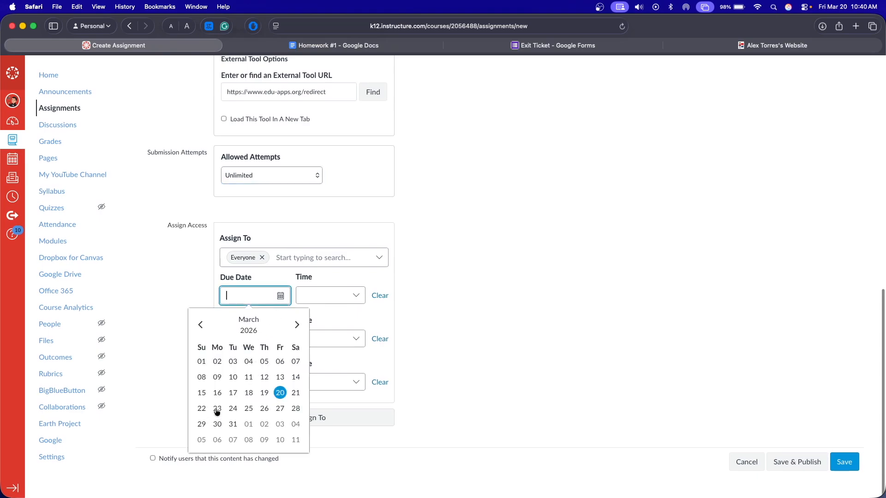
click(217, 409)
click(281, 399)
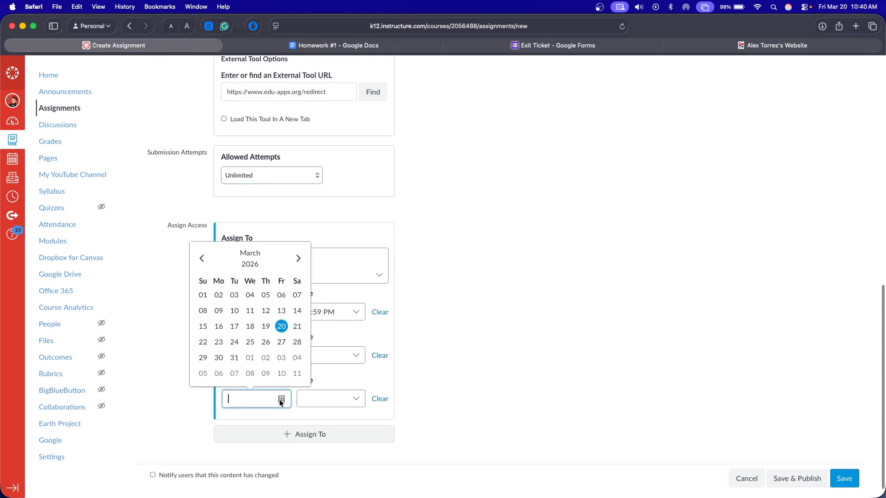
click(218, 342)
scroll(606, 357, down, 1)
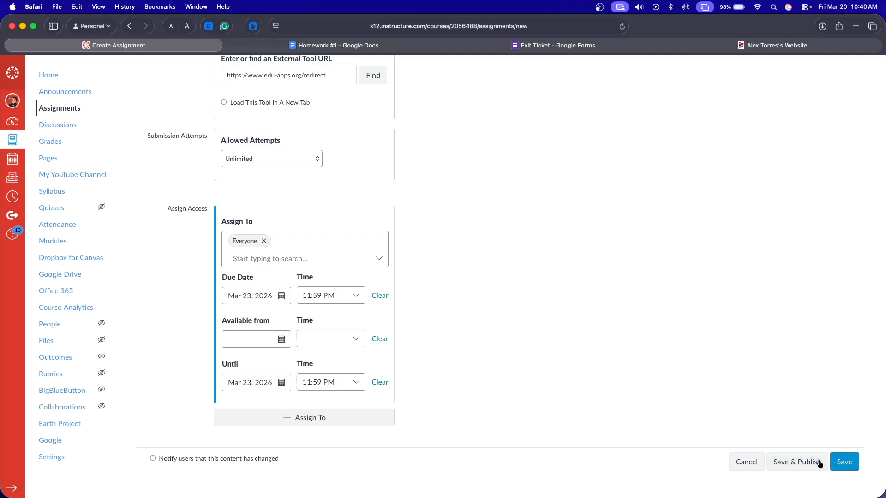
Save the Homework 1 assignment without publishing it and view its page
click(849, 463)
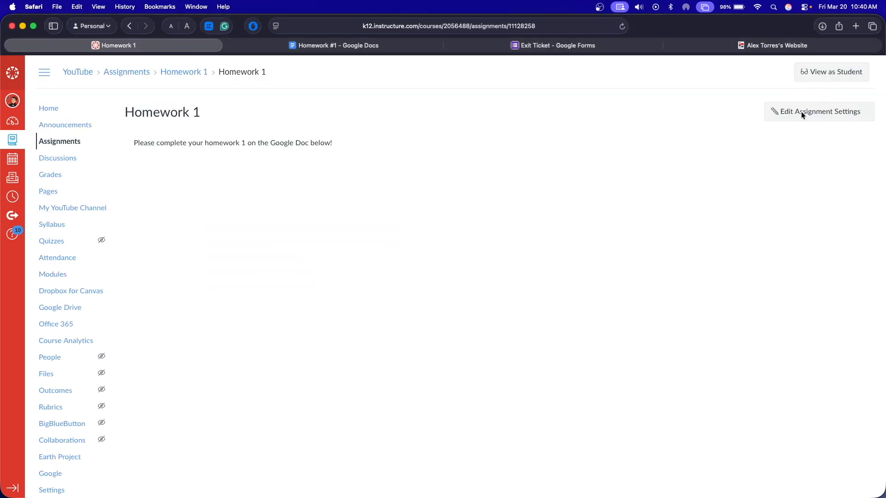
triple_click(200, 141)
click(327, 143)
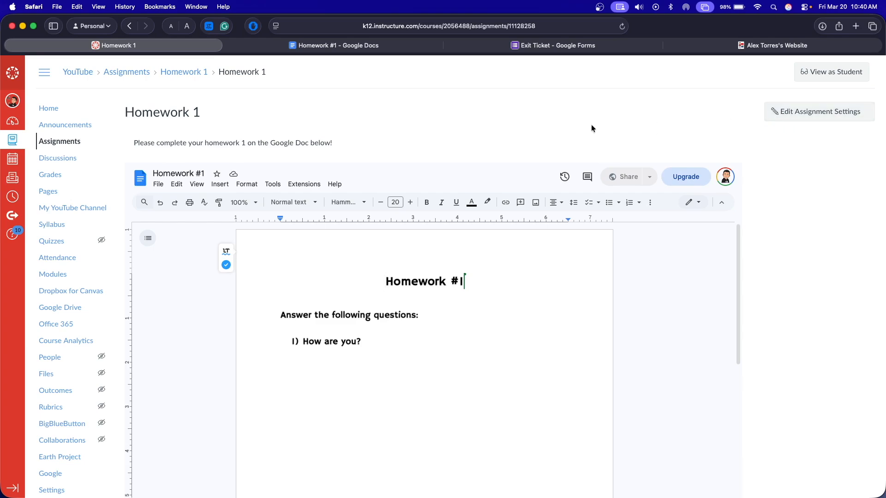
Publish Homework 1 from the course's assignments list, in the Homework/Classwork group
click(69, 141)
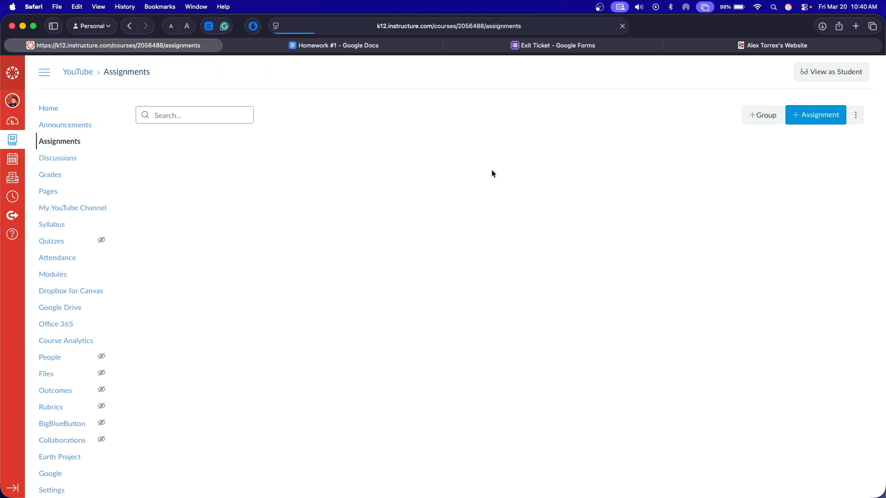
scroll(666, 186, down, 5)
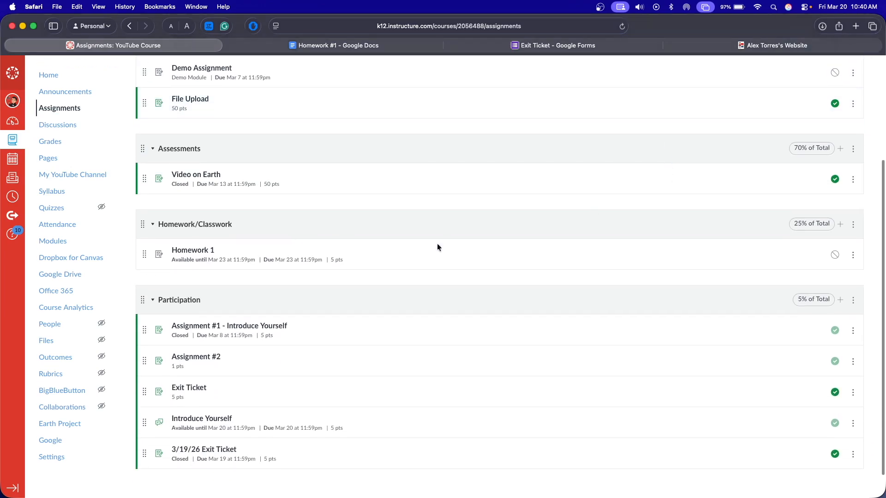
click(832, 255)
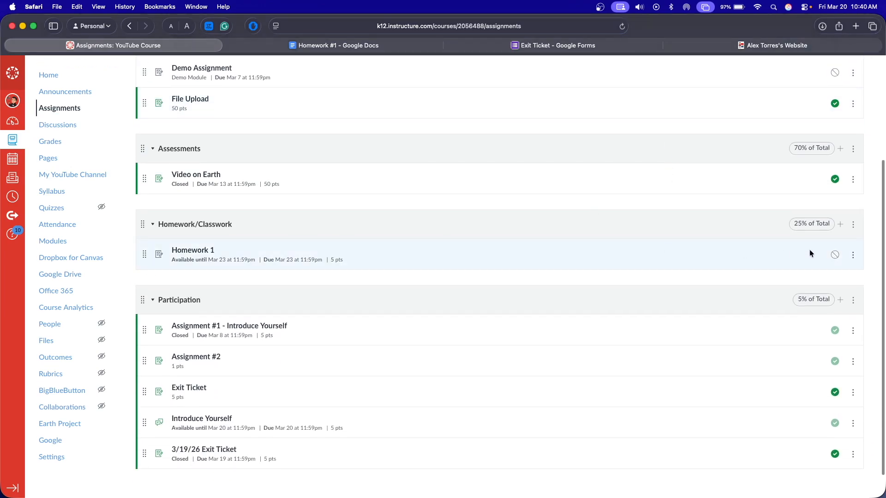
Enter Student View, open the Homework 1 assignment and look over its embedded Google Doc
scroll(668, 251, up, 5)
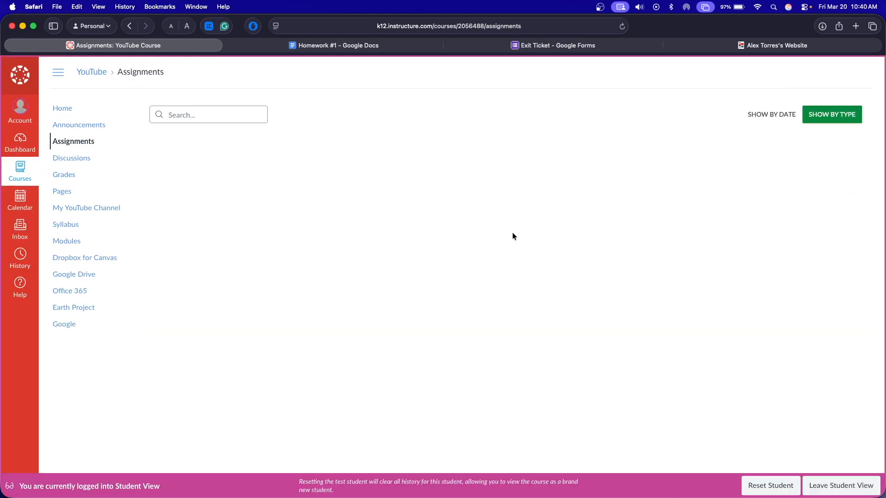
scroll(519, 231, down, 3)
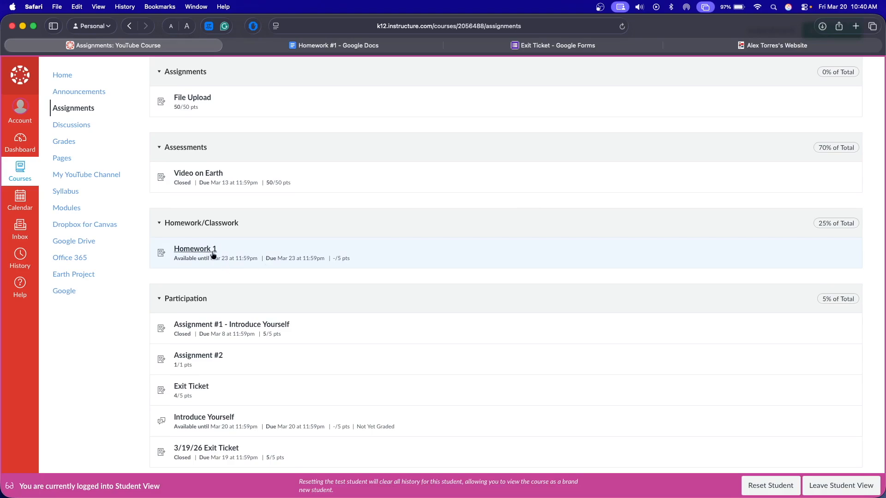
click(208, 252)
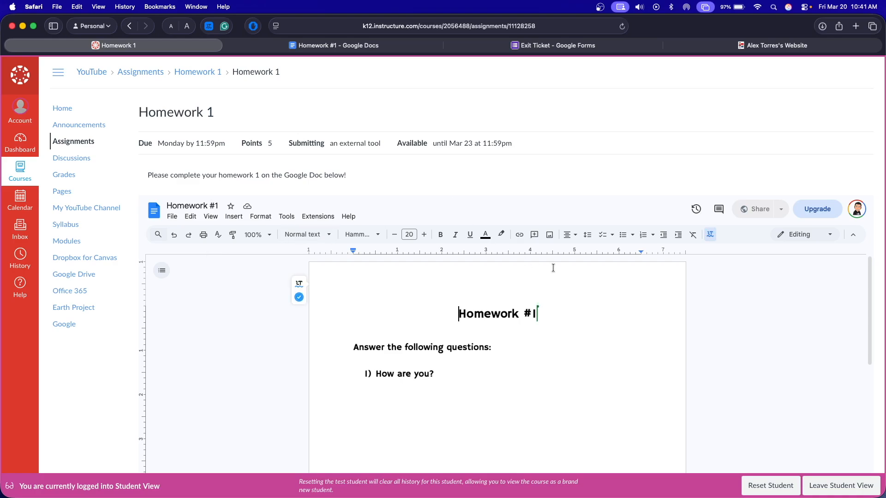
scroll(506, 215, down, 2)
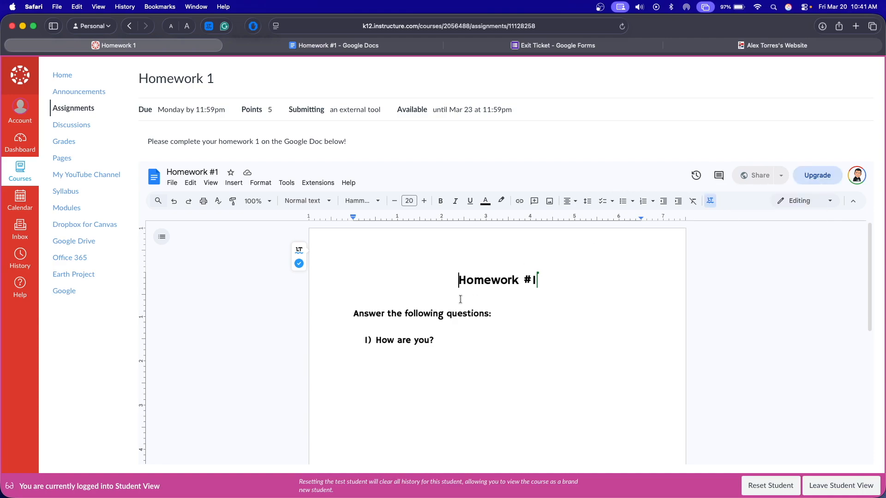
scroll(454, 321, down, 1)
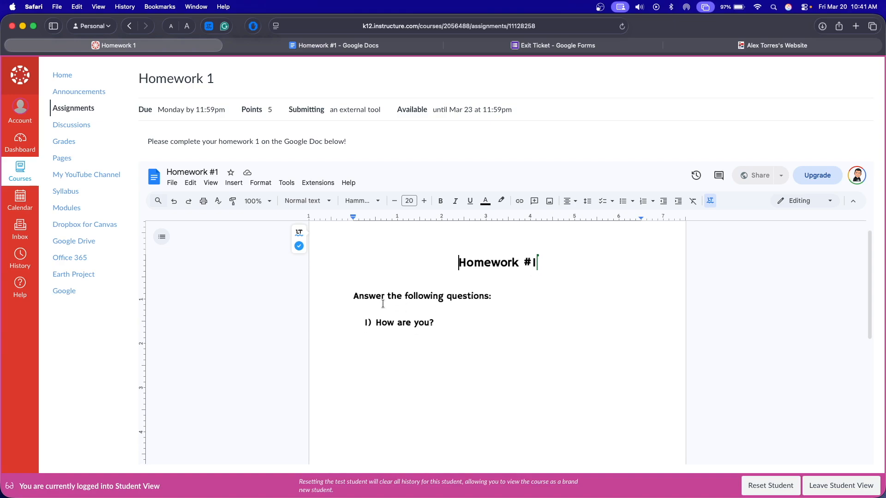
In the embedded doc, answer "How are you?" with "I am good" and sign the student's first name on the line beneath
click(458, 322)
key(Return)
key(Return)
text(I am good)
key(Return)
text(- A)
key(BackSpace)
key(BackSpace)
text(-Alex)
scroll(408, 329, down, 1)
scroll(407, 329, up, 1)
scroll(231, 102, up, 2)
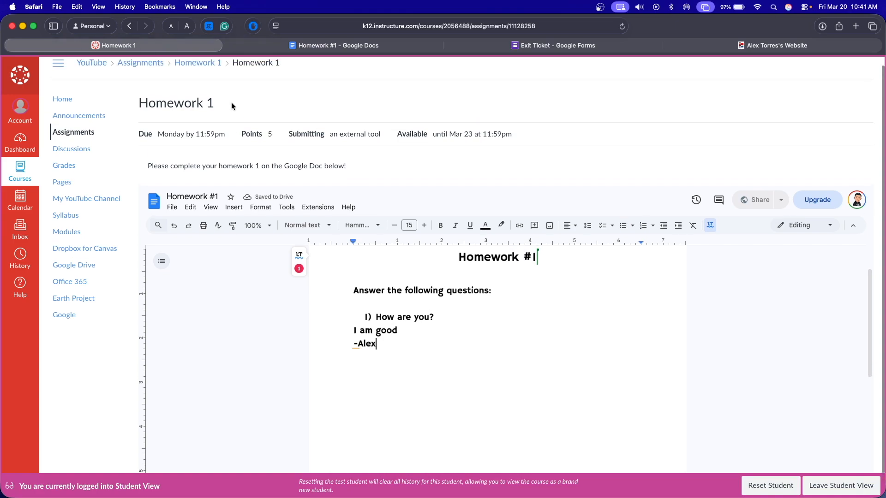
scroll(224, 112, down, 4)
scroll(159, 115, up, 4)
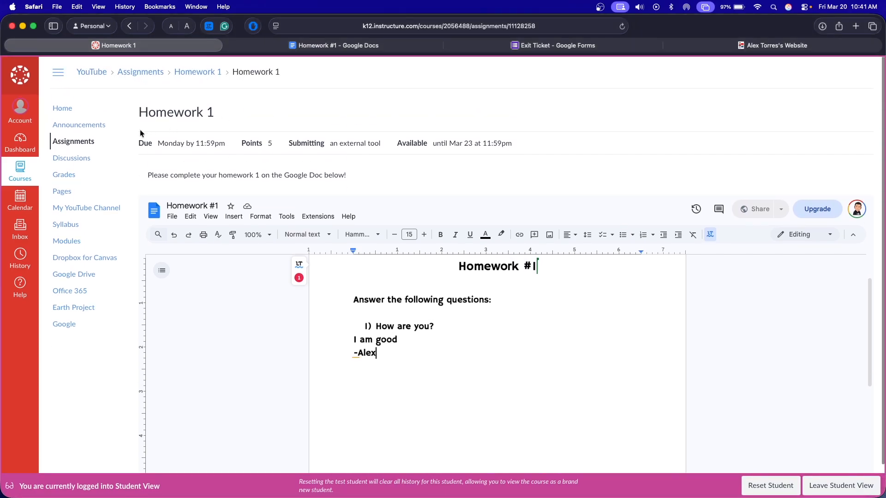
Leave Student View and open Homework 1 in SpeedGrader to check the Test Student's submission
click(840, 485)
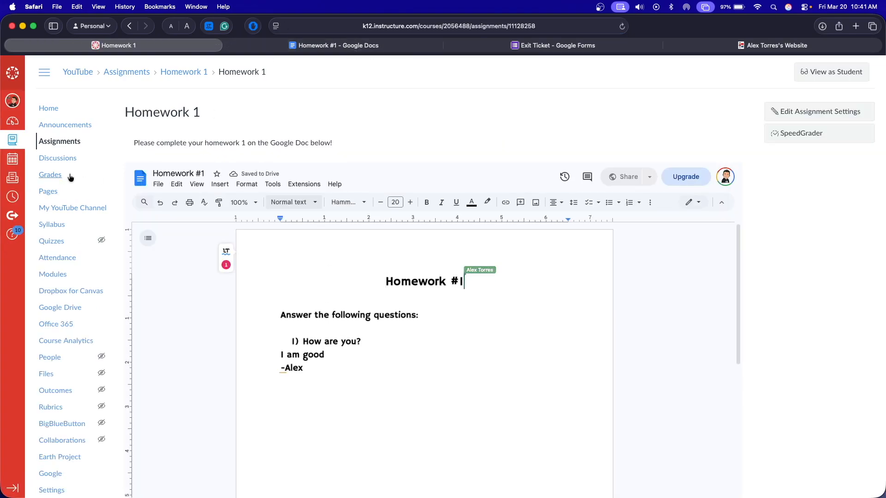
click(794, 132)
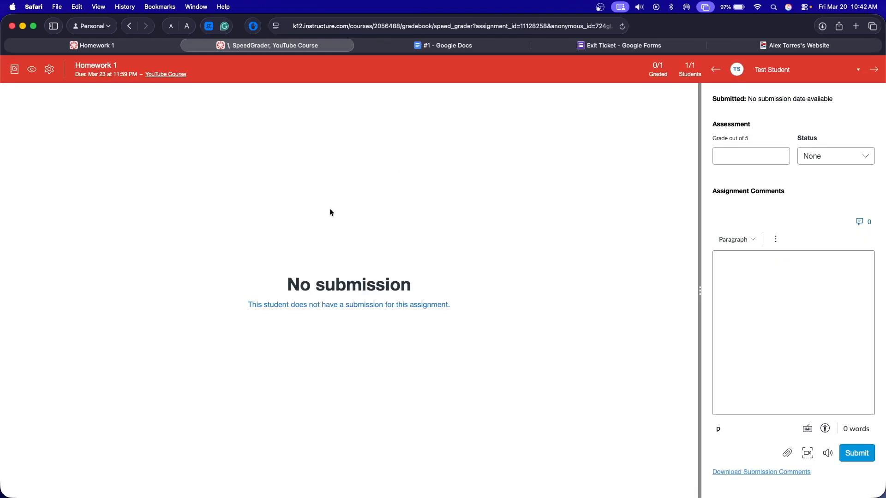
drag(257, 286, 427, 284)
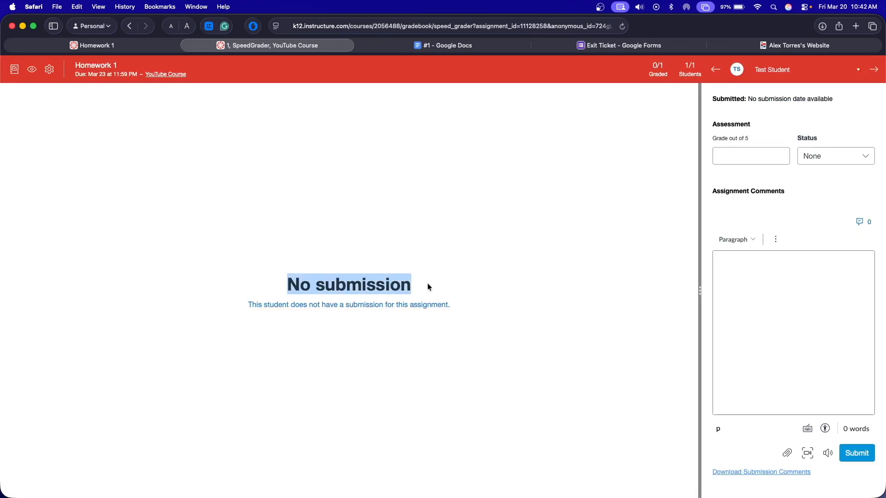
click(427, 283)
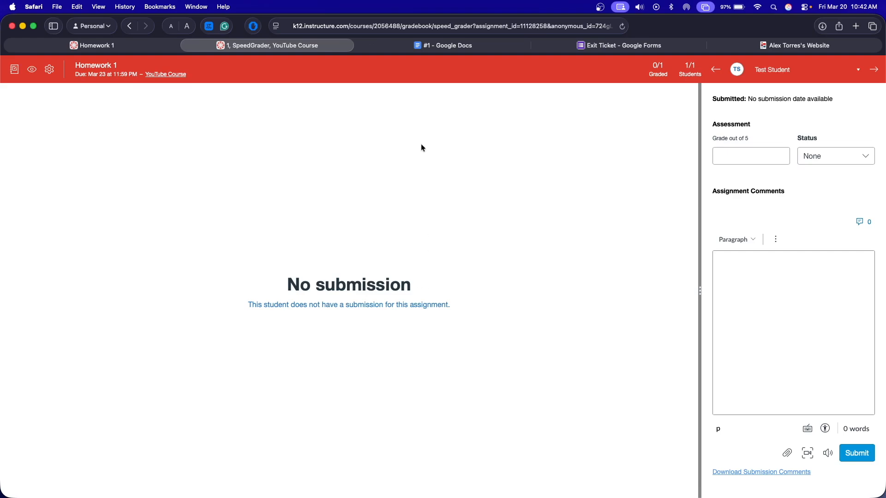
Switch to the Homework #1 document in Google Docs and review the student's answer and signature
click(483, 43)
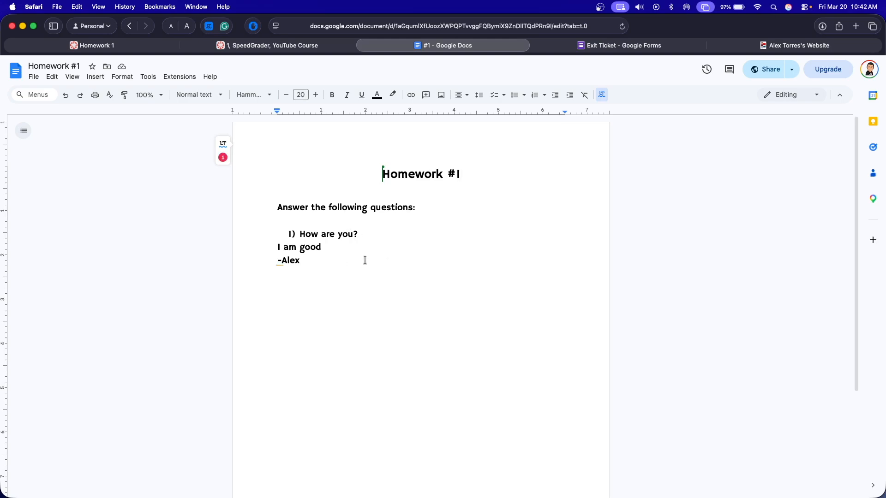
drag(364, 249, 223, 244)
click(304, 261)
Back in SpeedGrader, give the Test Student a grade of 5 for Homework 1, then close SpeedGrader
click(268, 45)
click(740, 151)
click(777, 179)
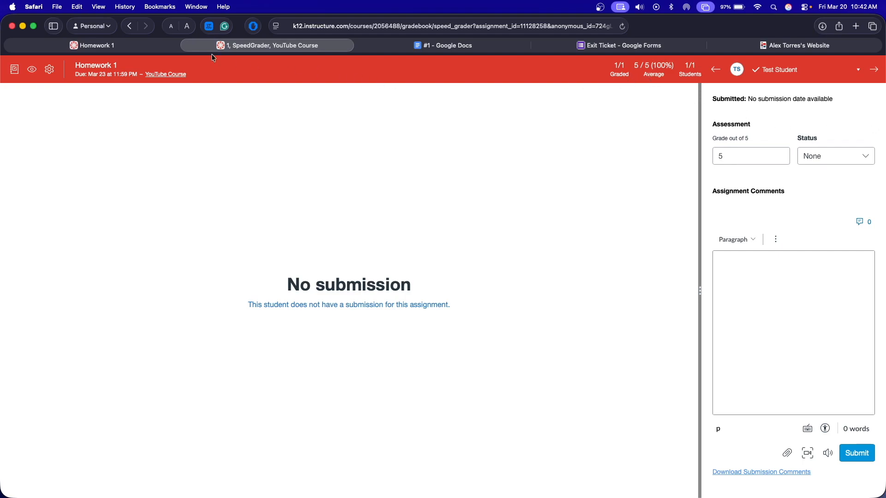
click(187, 45)
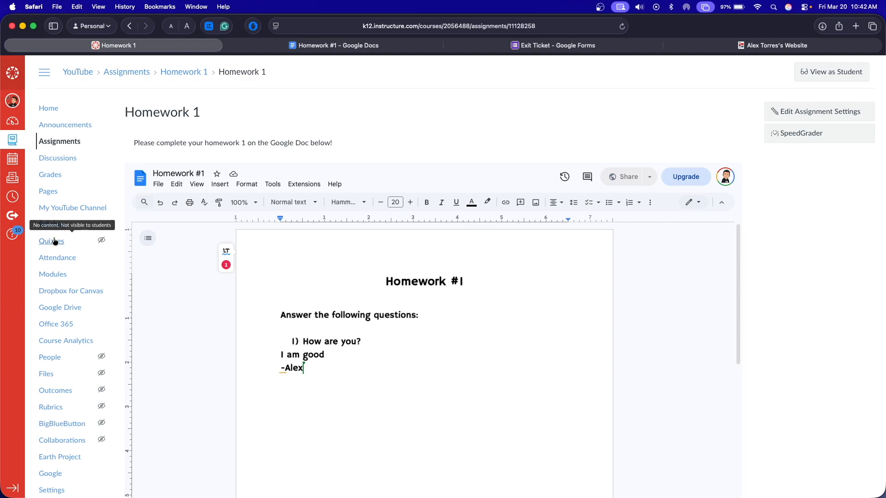
Return to the course's assignments list, then switch to the Exit Ticket form in Google Forms
click(87, 142)
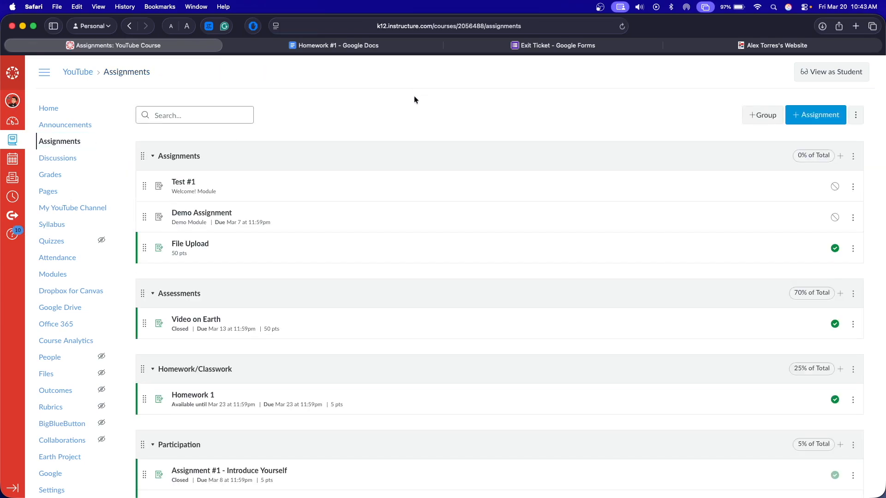
click(533, 46)
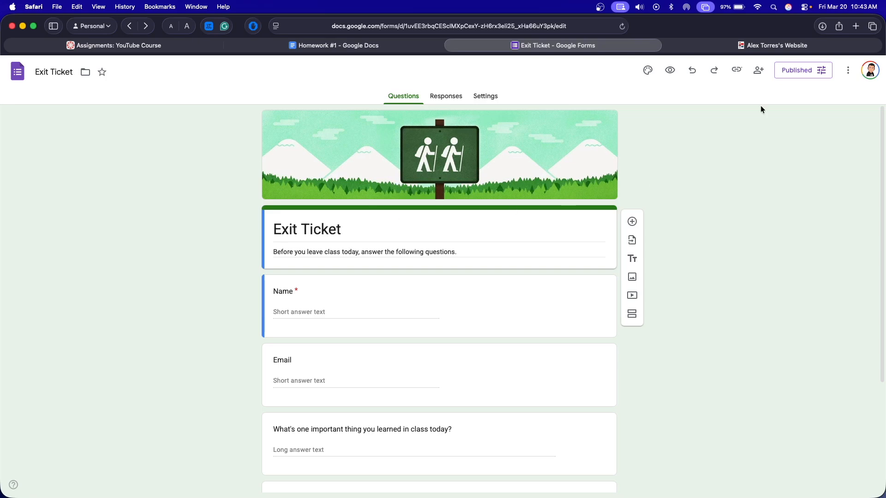
Check the Exit Ticket form's published options without changing them, then copy its shortened responder link
click(792, 70)
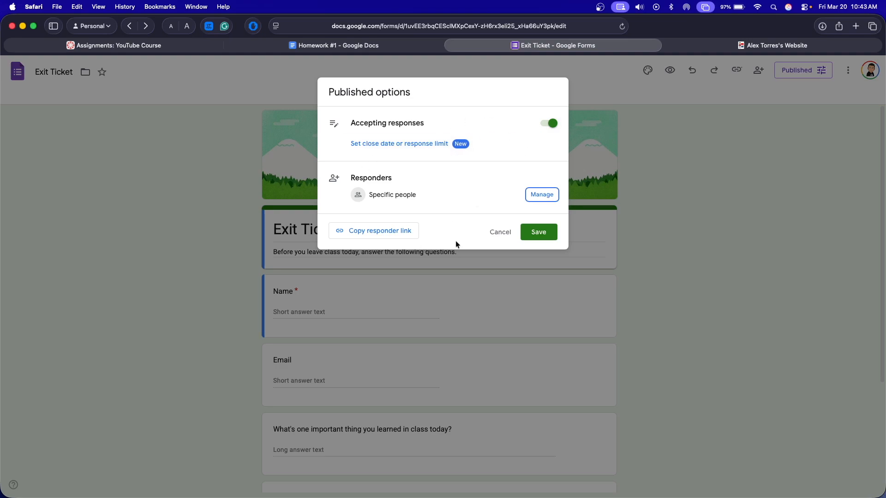
click(499, 232)
click(733, 71)
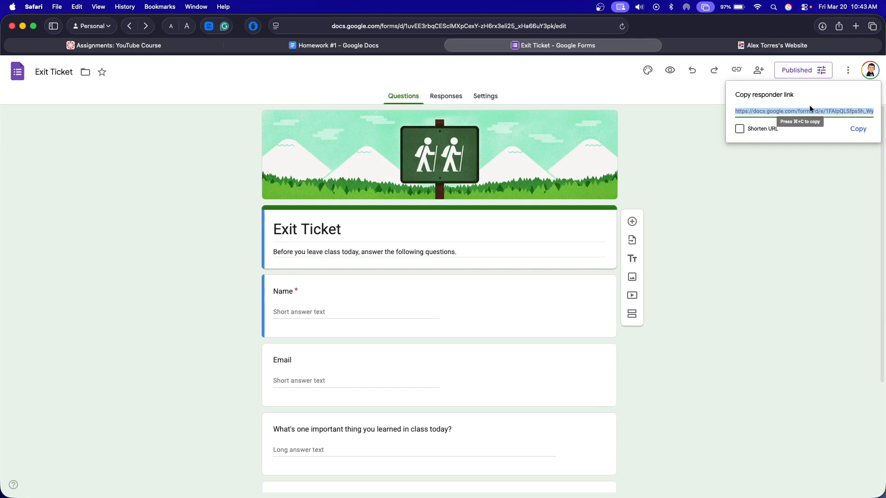
click(739, 128)
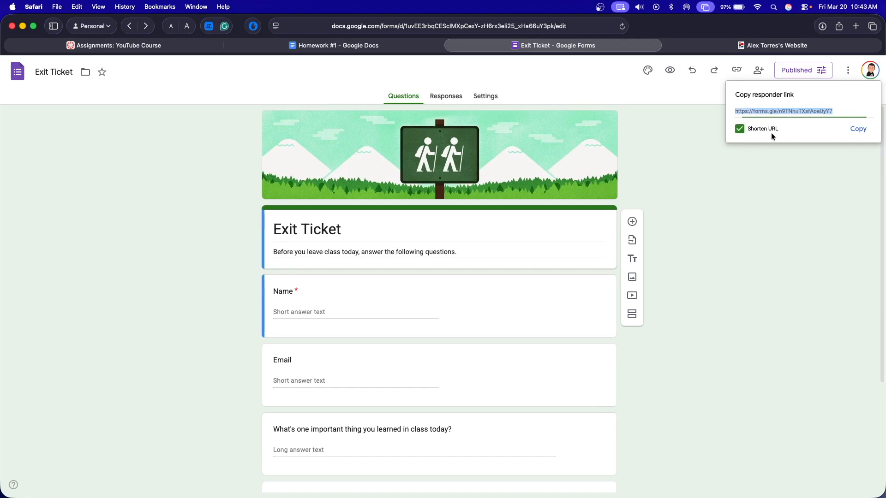
click(739, 129)
click(739, 129)
click(857, 129)
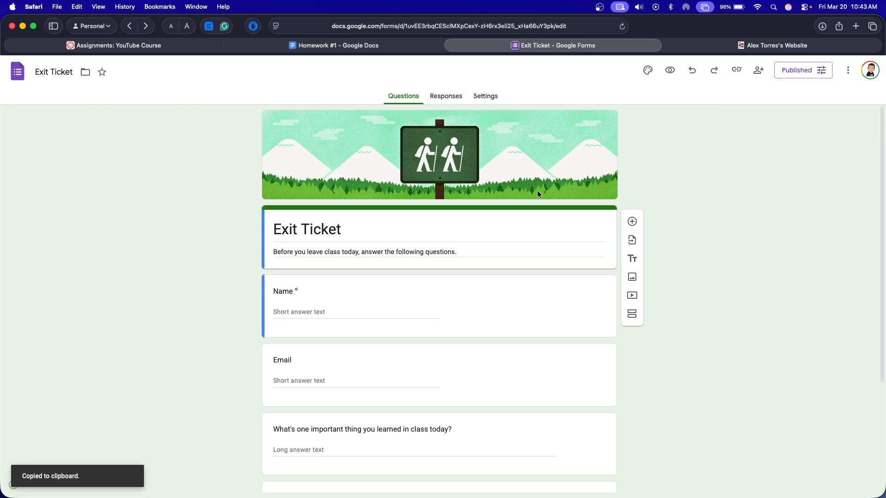
Switch back to the Canvas course and open the Redirect Tool from the installed apps in the course settings
click(203, 45)
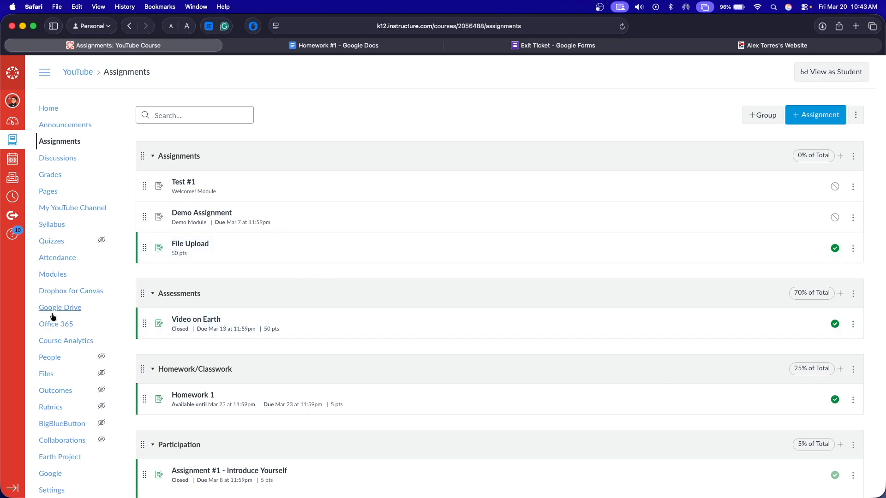
click(56, 490)
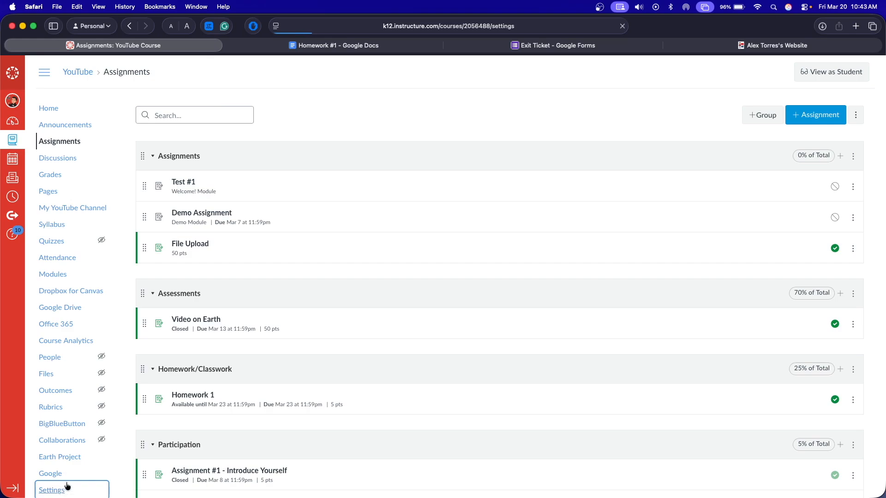
click(323, 121)
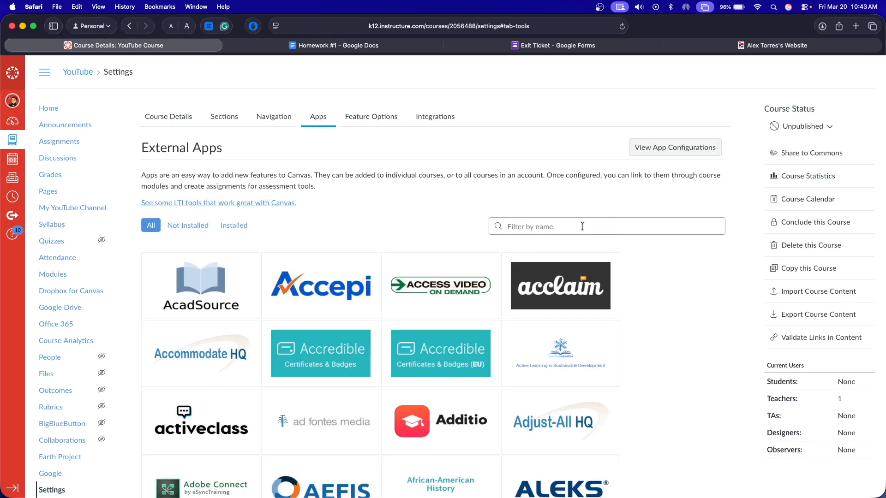
click(233, 226)
mouse_move(450, 302)
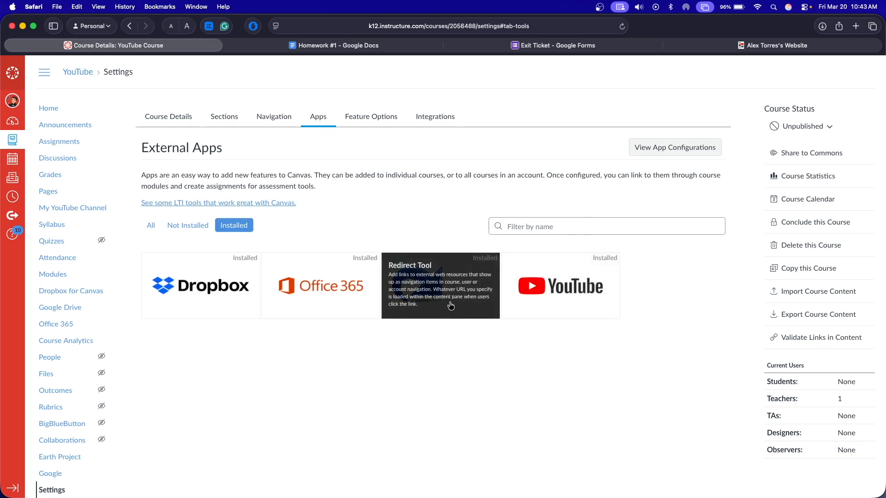
click(451, 308)
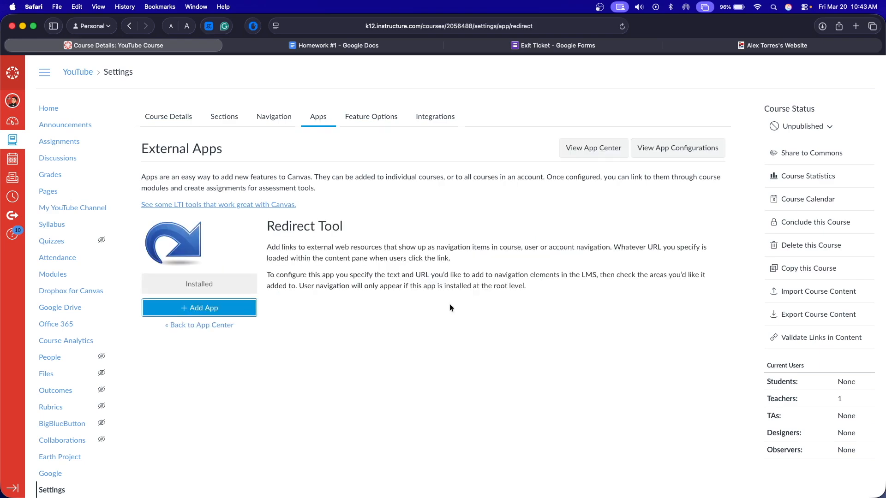
Add a Redirect Tool app named Exam 1 with the copied form link as its URL redirect, turning off forced opening in a new tab
click(226, 310)
triple_click(436, 278)
key(super+v)
triple_click(419, 244)
text(Exam 12)
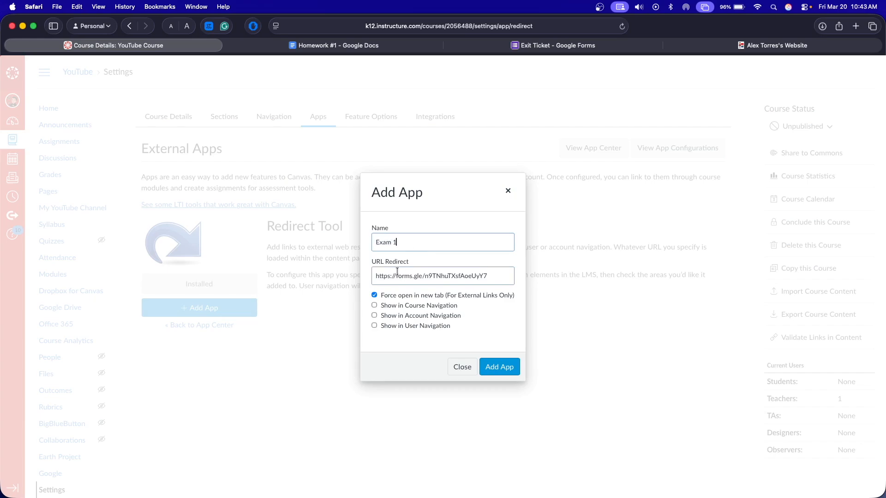
click(374, 295)
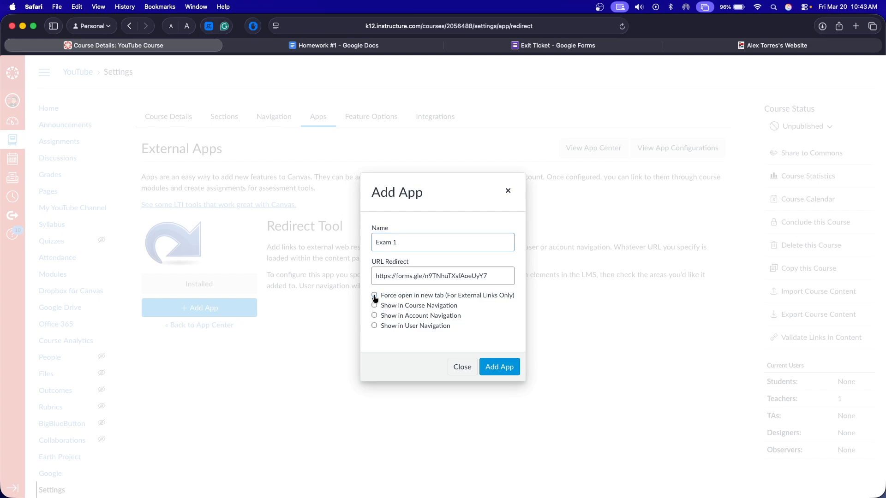
click(511, 374)
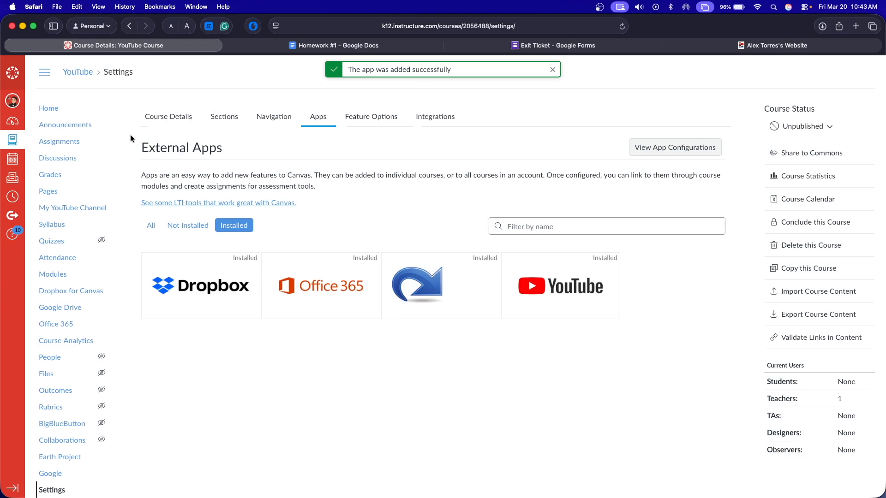
Create a new assignment in the course and name it Exam 1
click(86, 145)
click(827, 119)
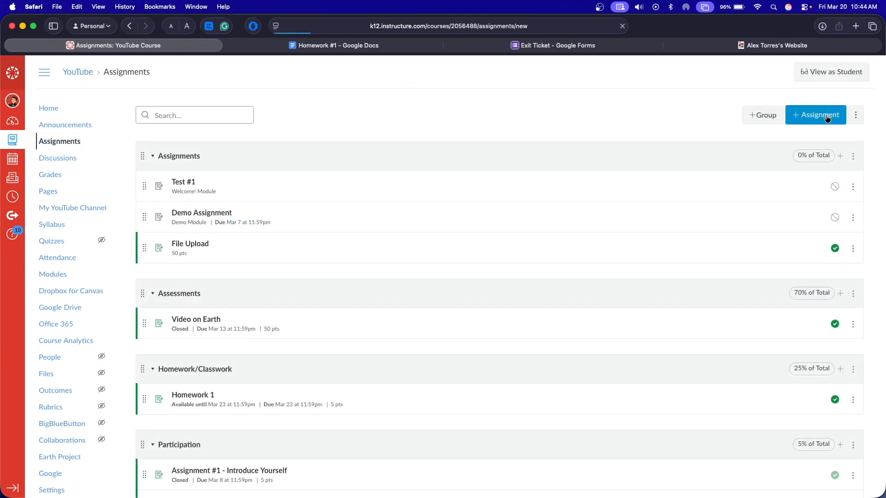
click(349, 155)
text(Exam 1)
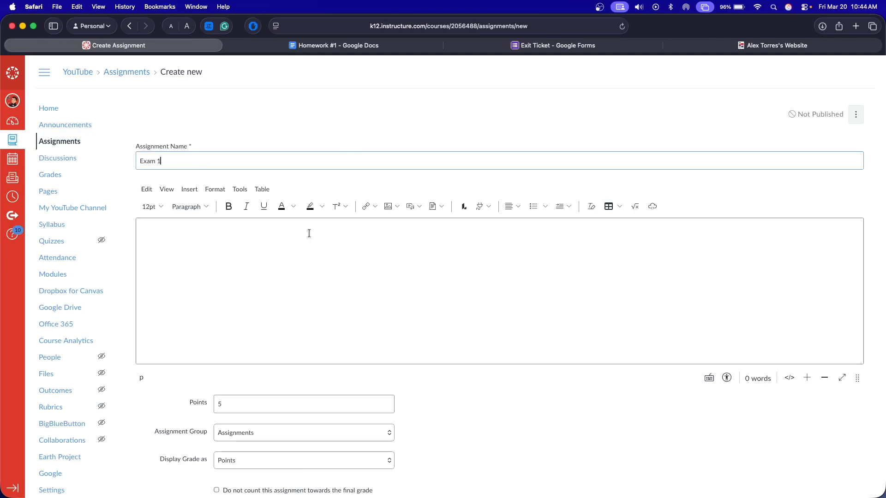
Enter the description "Complete your exam 1 on Google Forms" and make "Google Forms" bold
click(307, 238)
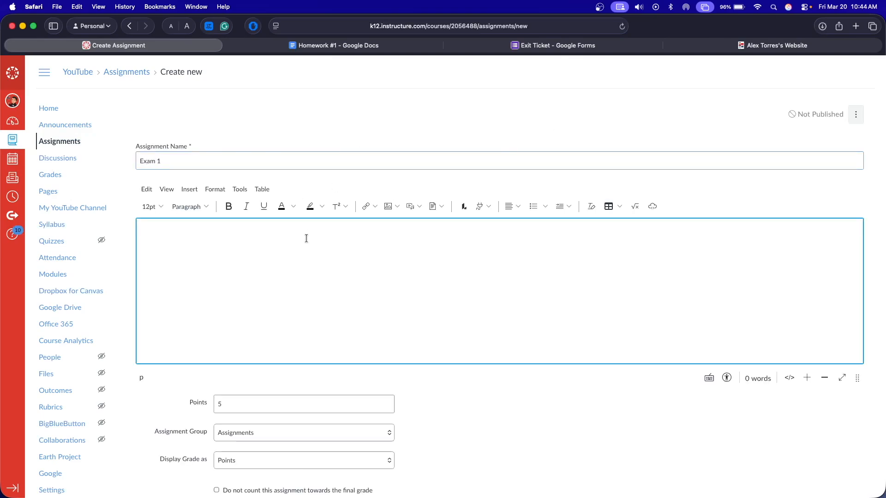
text(Comple)
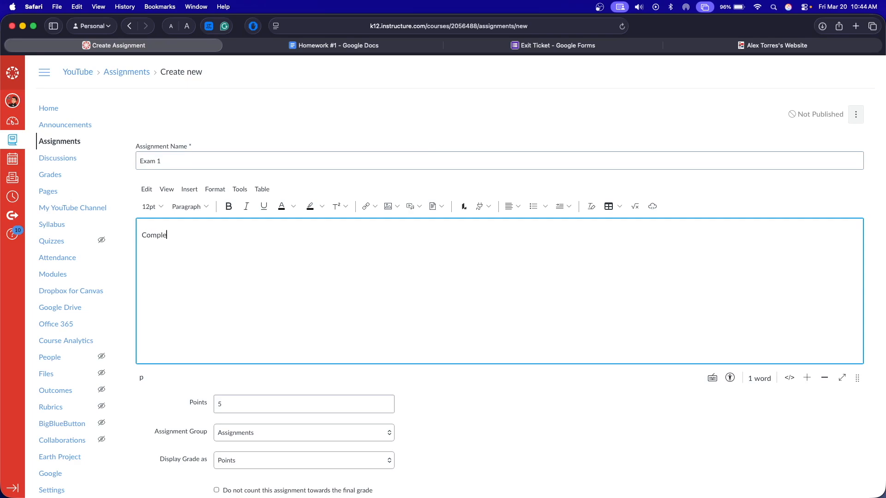
text(te your exam 1 on Google Forms)
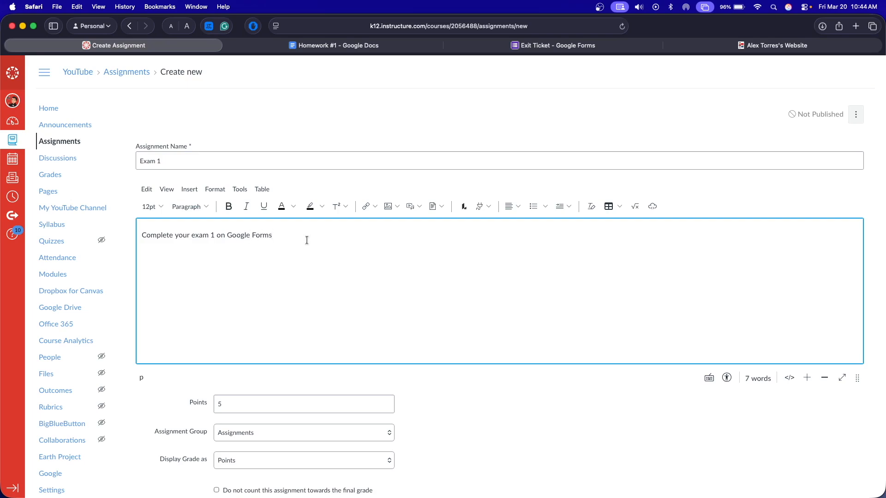
scroll(277, 240, down, 1)
drag(227, 227, 290, 227)
click(223, 202)
scroll(463, 303, down, 2)
click(463, 302)
Set the assignment's points to 100 and place it in the Assessments group
scroll(407, 299, down, 3)
click(328, 293)
text(100)
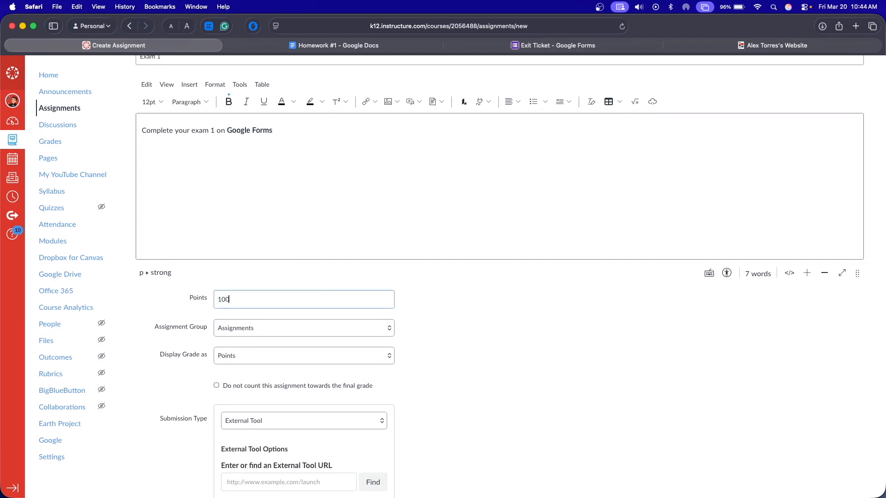
scroll(399, 305, down, 2)
click(264, 294)
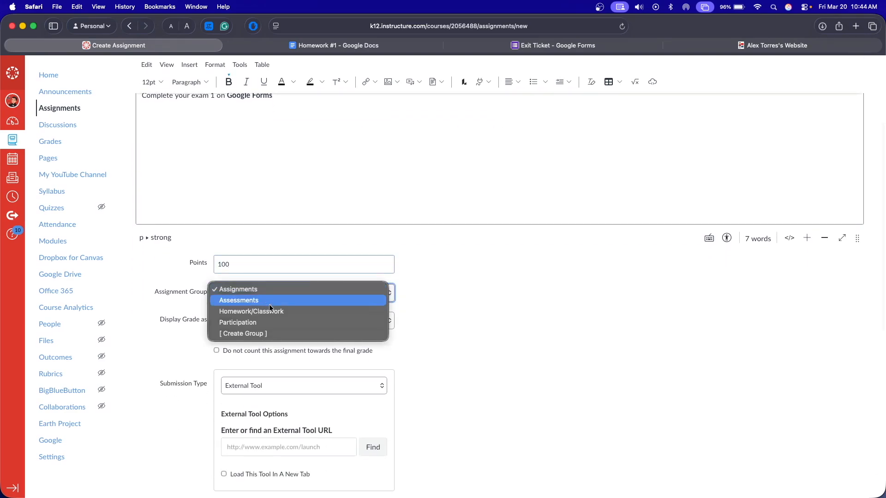
click(267, 303)
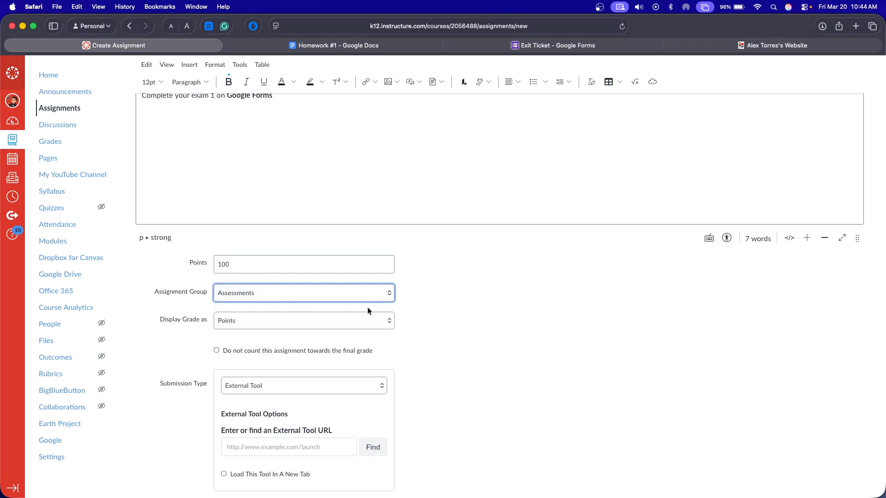
click(417, 296)
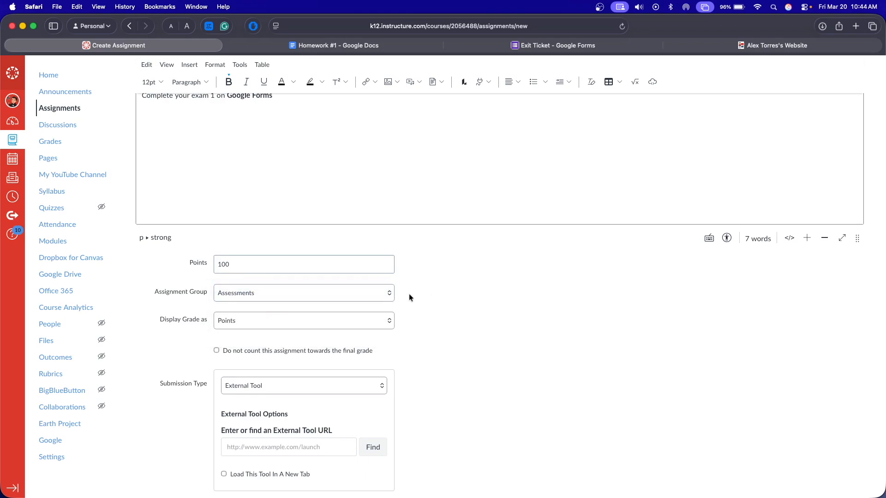
Find and select the Exam 1 redirect as the assignment's external tool
scroll(408, 293, down, 5)
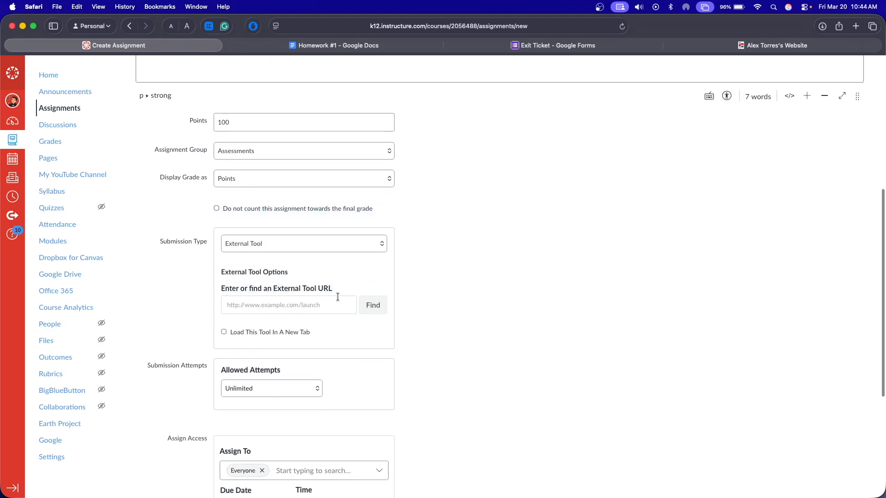
click(373, 306)
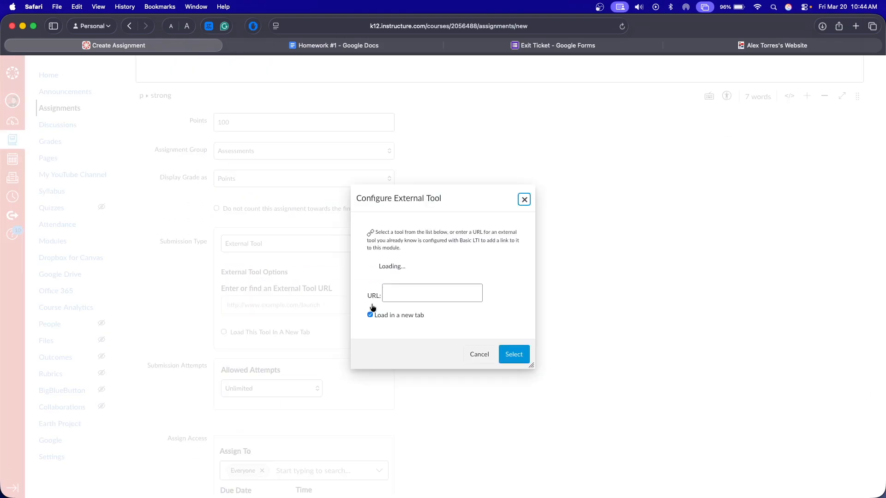
scroll(418, 296, down, 3)
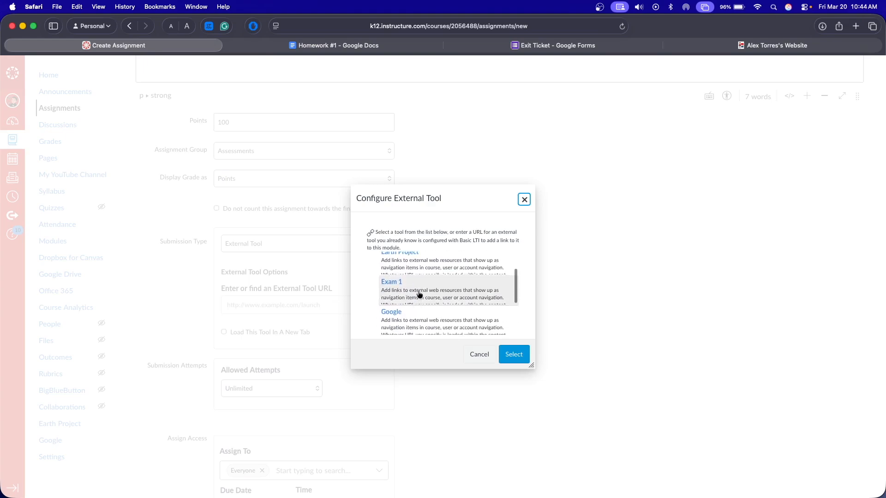
click(394, 288)
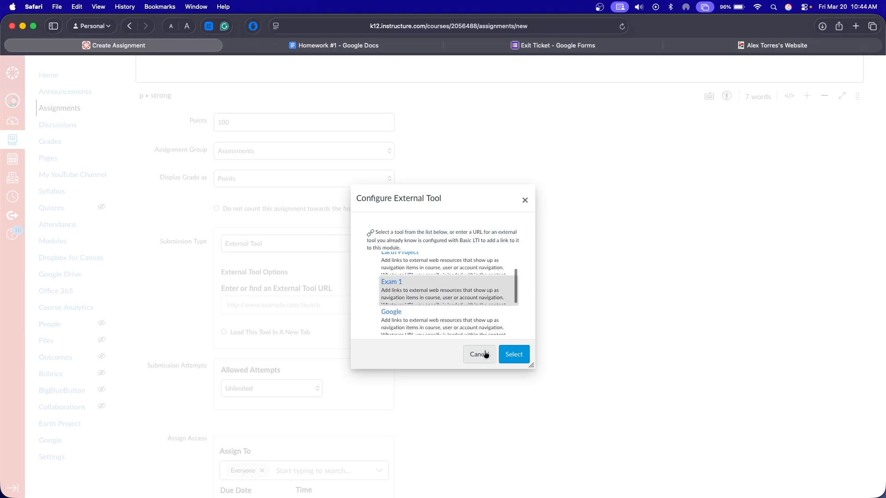
click(513, 354)
scroll(505, 351, down, 2)
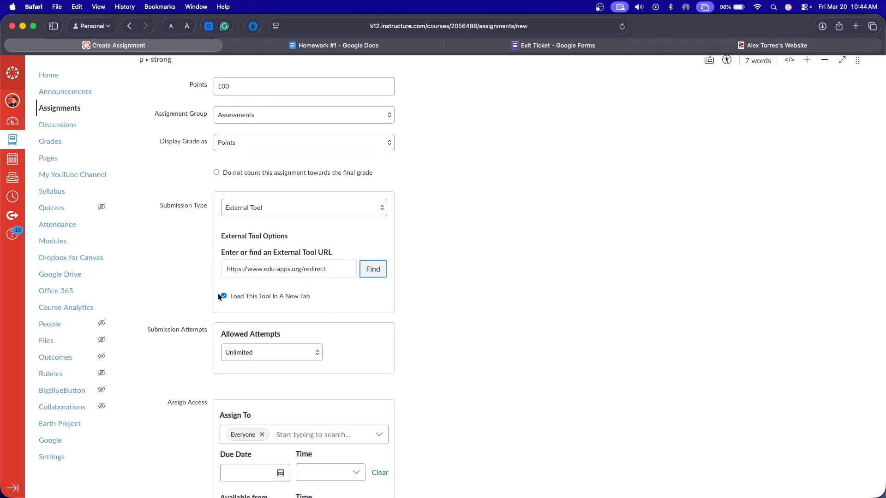
Limit the allowed submission attempts to 1
scroll(240, 300, down, 5)
click(258, 261)
click(258, 270)
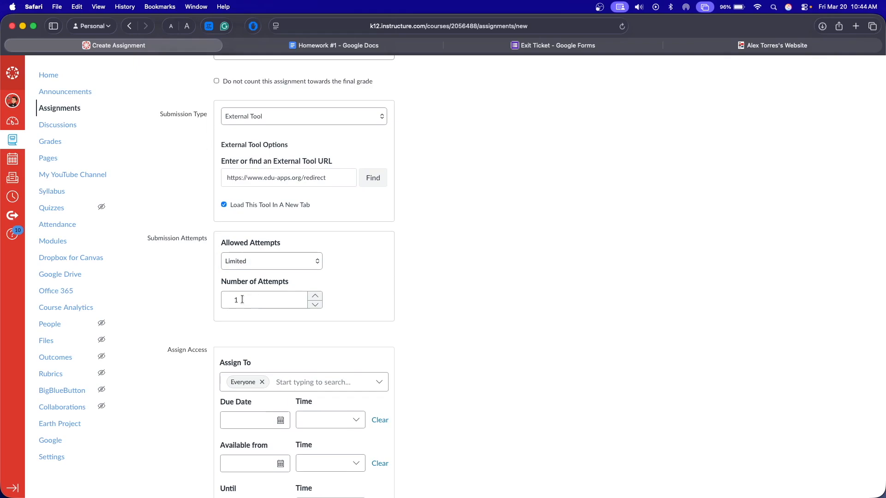
Set both the due date and the availability end date to March 20, 2026, then save and publish the assignment
scroll(261, 312, down, 5)
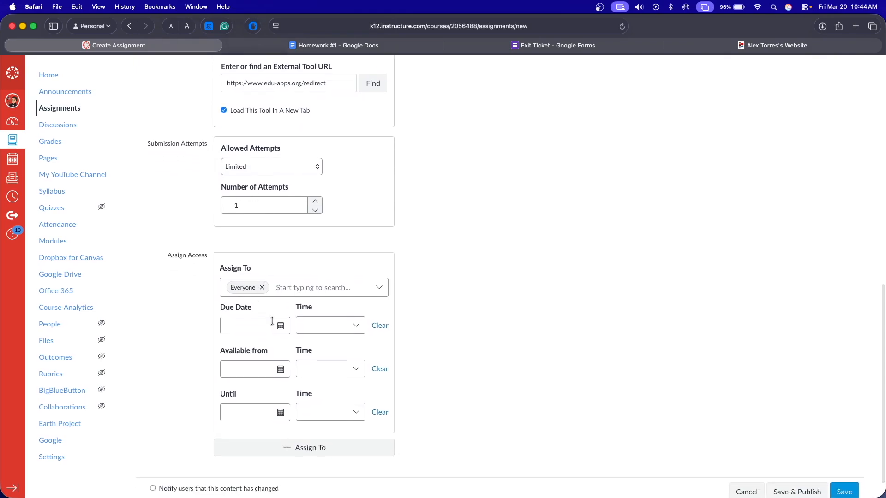
click(281, 326)
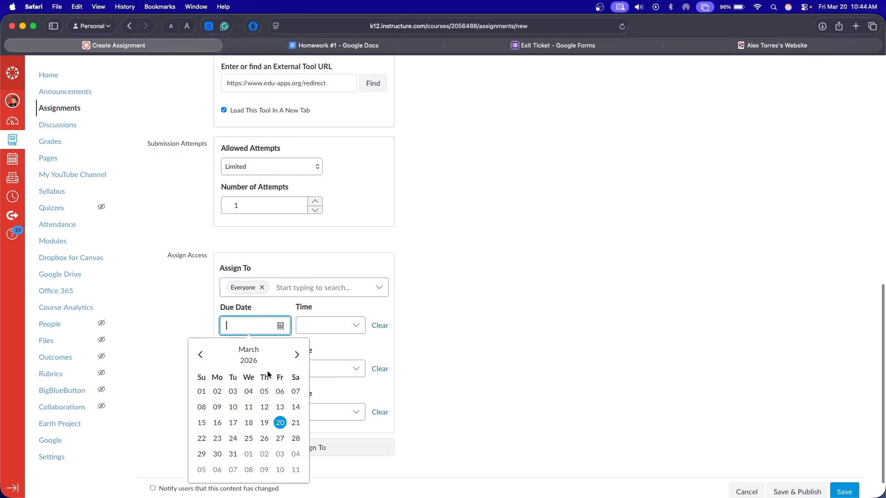
click(278, 423)
click(252, 428)
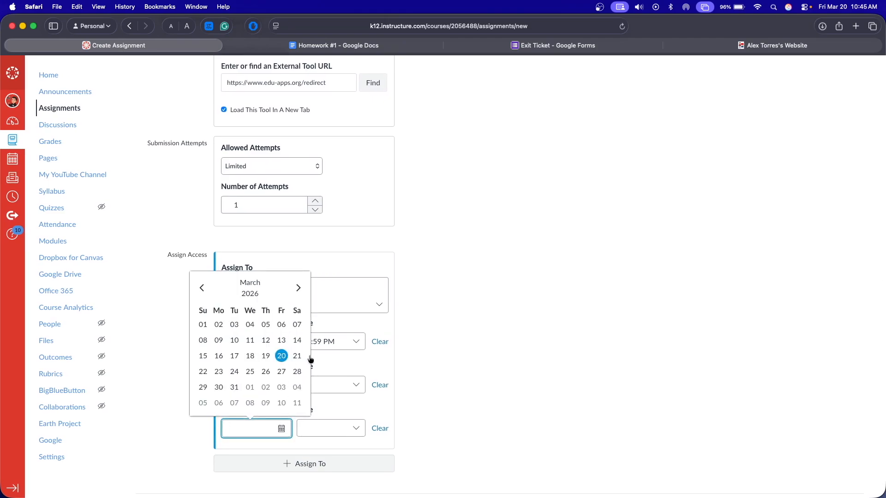
click(282, 357)
scroll(454, 364, down, 2)
click(780, 453)
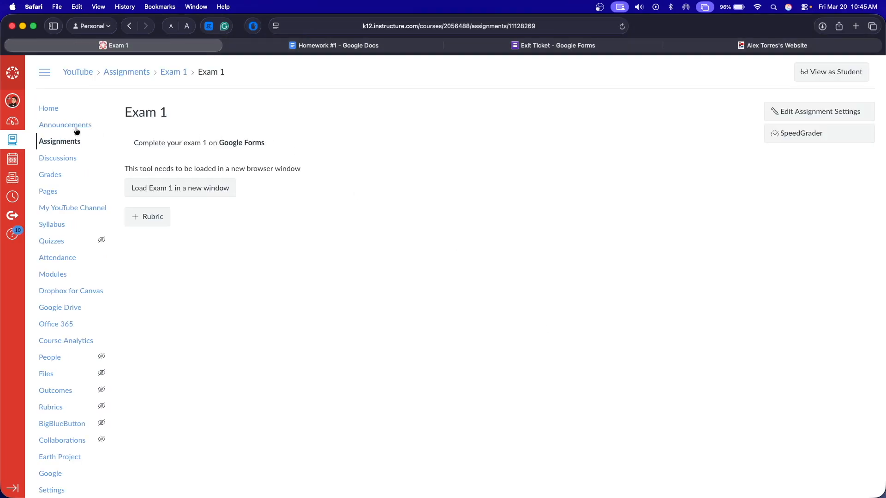
Enter Student View from the course home page and locate Exam 1 in the assignments list
click(70, 114)
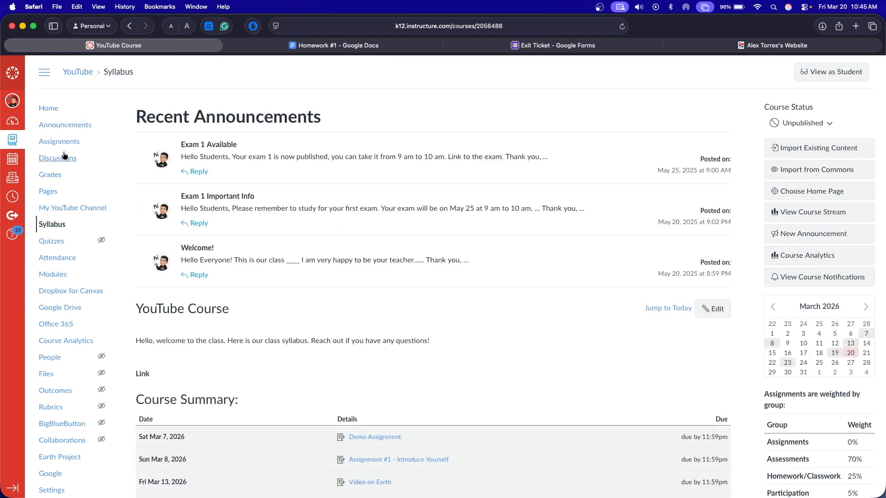
click(803, 72)
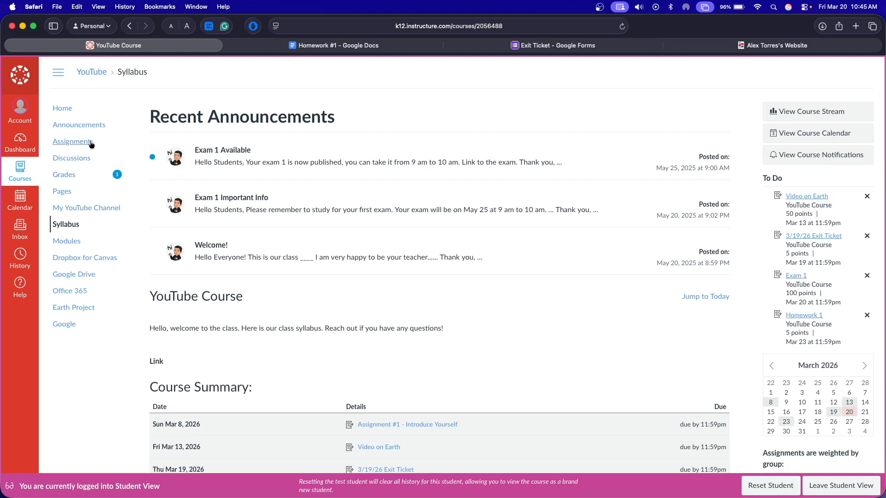
click(99, 144)
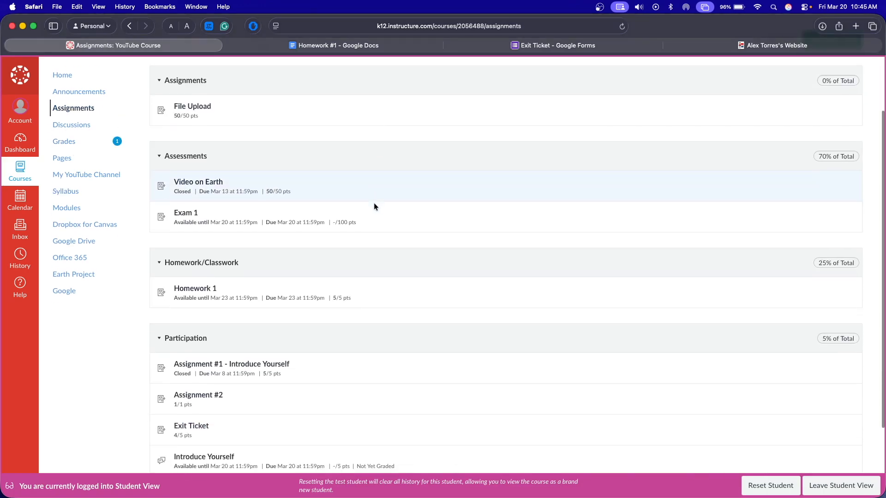
scroll(217, 256, down, 2)
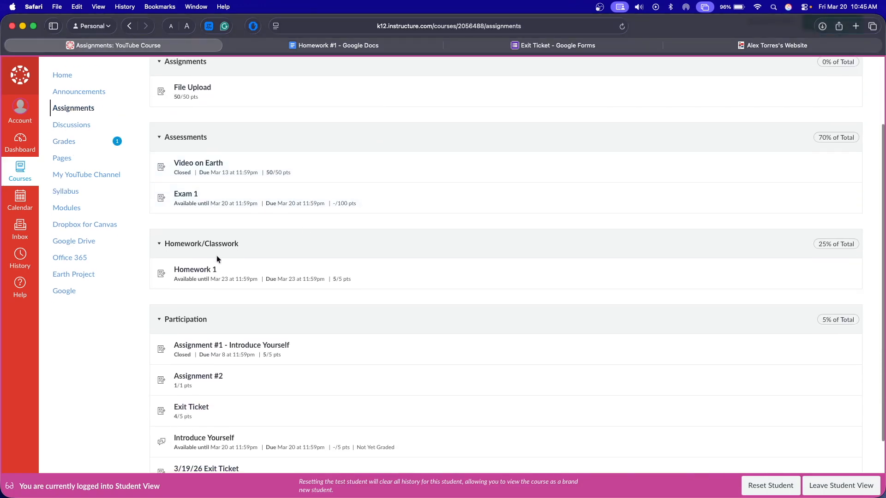
Open the Exam 1 assignment as the student, review its submission details and load the exam in a new window
click(190, 195)
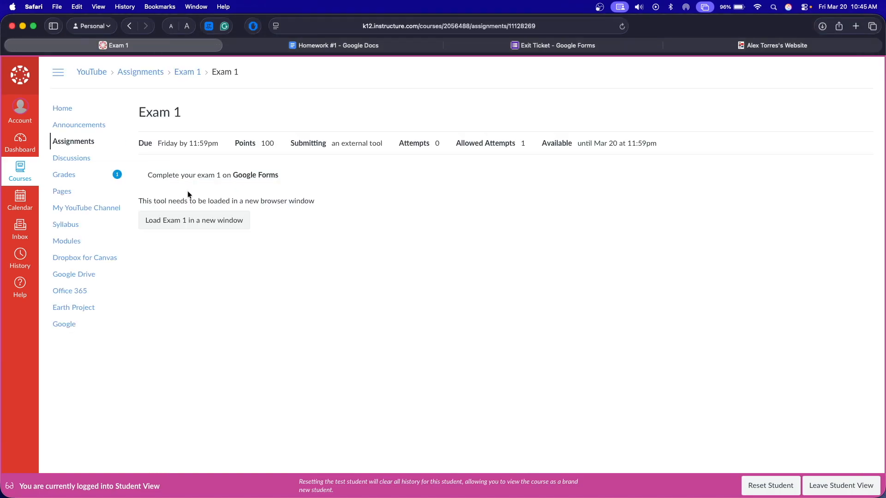
drag(140, 199, 319, 198)
click(319, 200)
drag(290, 143, 386, 144)
click(326, 141)
click(198, 220)
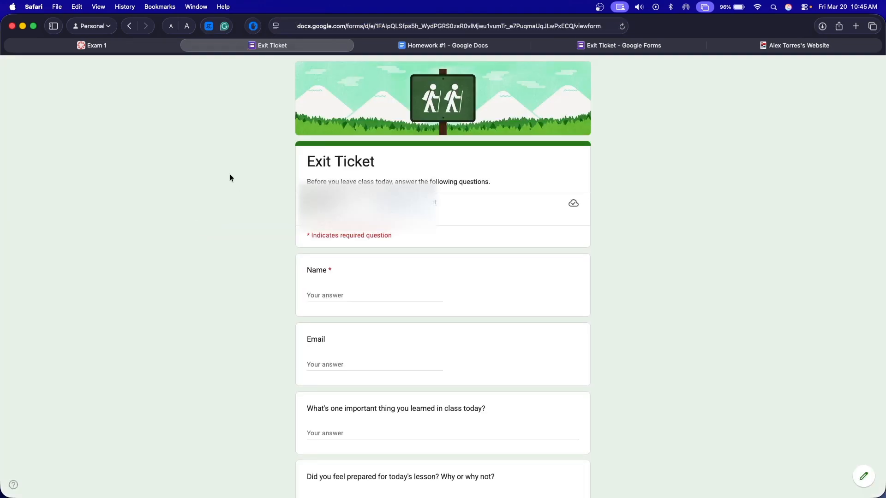
Fill the form's required Name field with ".." and submit the Exit Ticket form
click(348, 294)
text(Alex)
key(super+a)
key(BackSpace)
click(193, 289)
scroll(224, 297, down, 5)
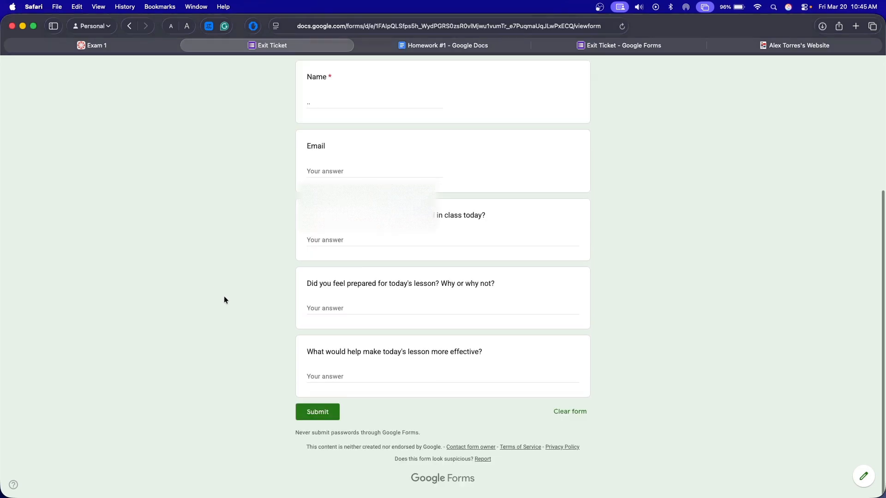
click(317, 409)
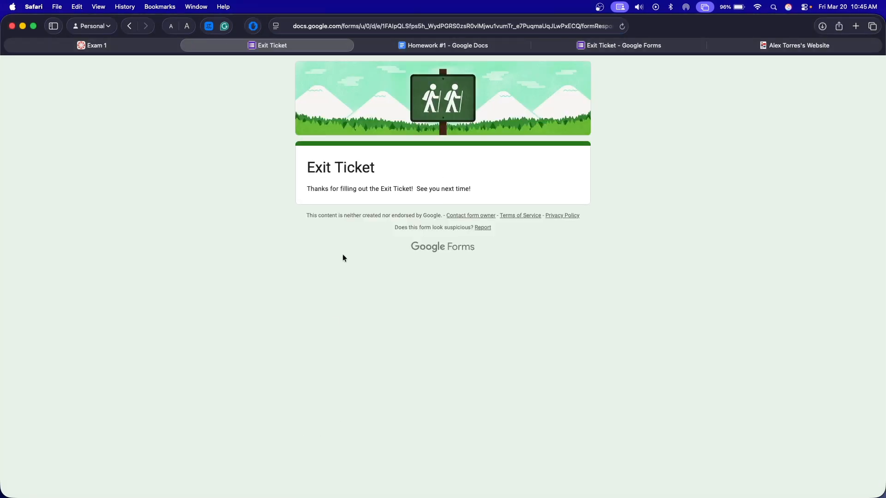
Return to Exam 1 in Canvas and reload the page to check its attempt count
drag(302, 180, 480, 186)
click(483, 187)
click(114, 44)
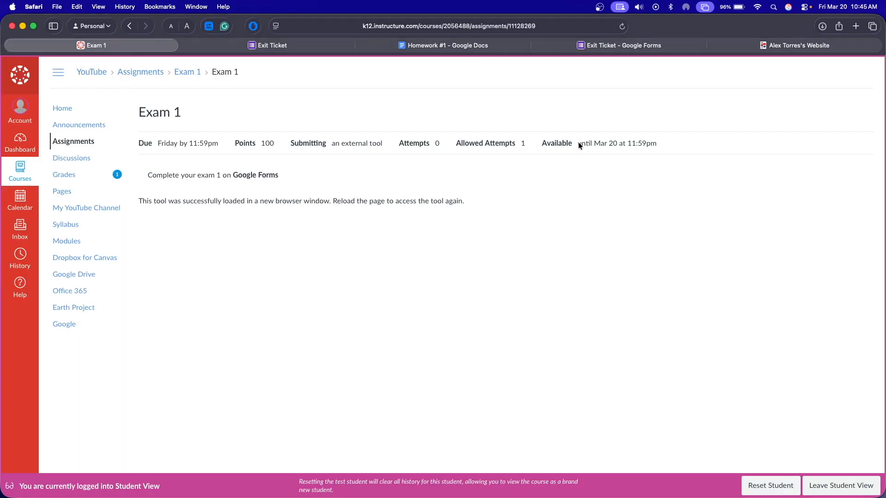
click(622, 26)
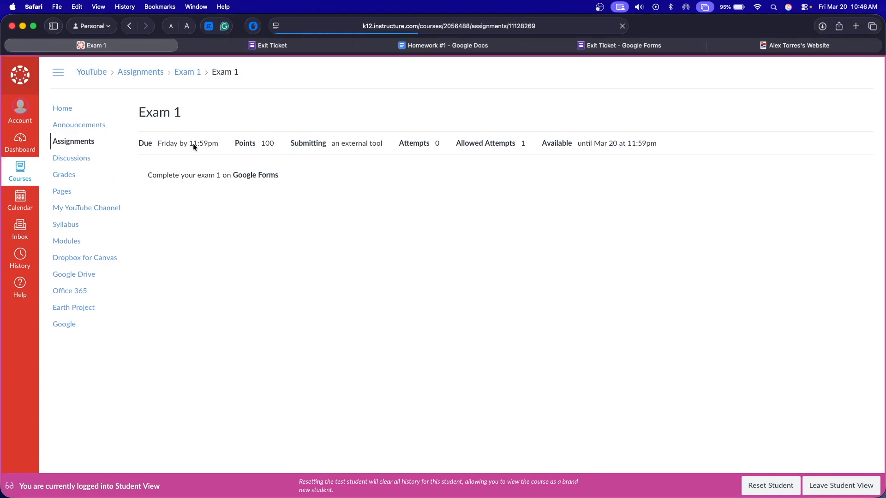
drag(248, 144, 448, 140)
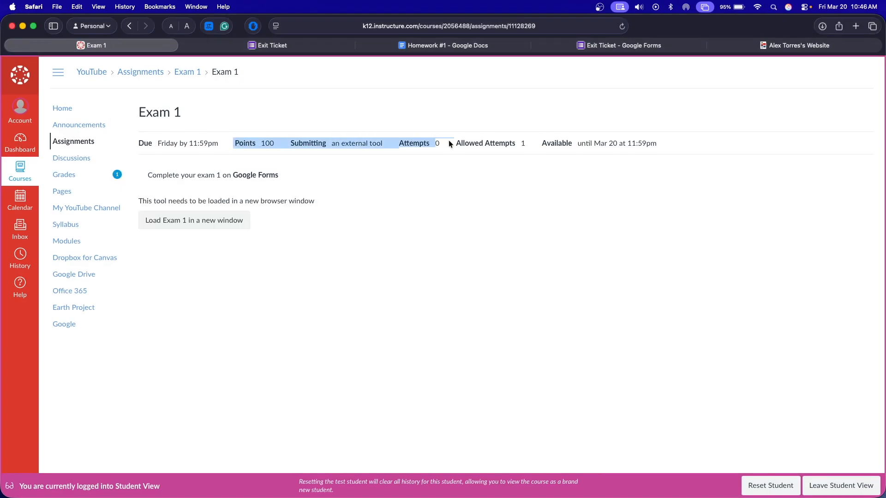
click(448, 141)
Leave Student View and open Exam 1 in SpeedGrader to examine the test student's submission
click(820, 485)
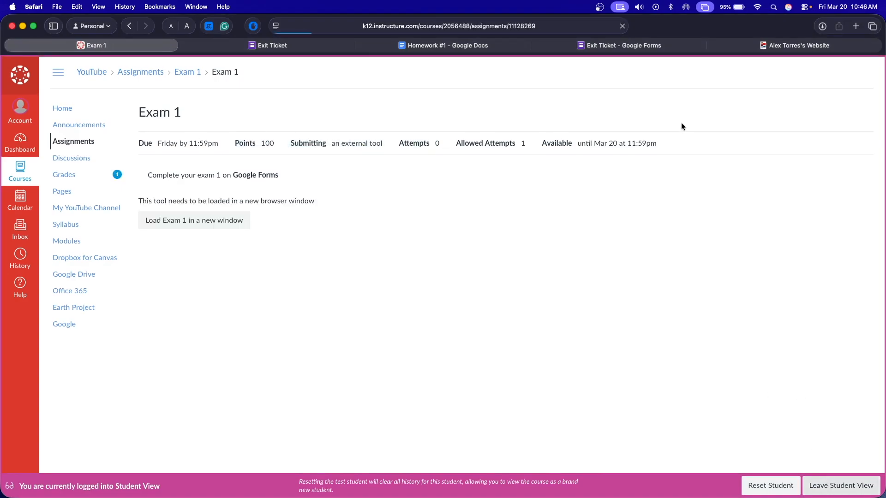
click(790, 141)
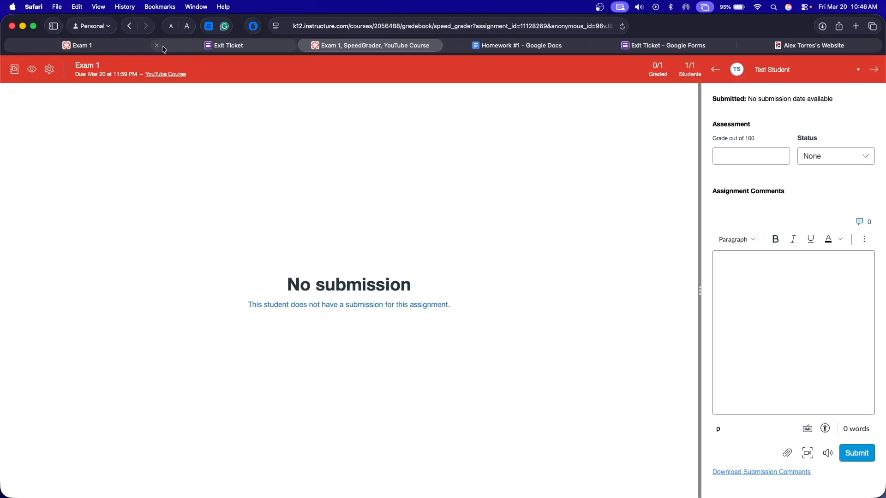
click(156, 45)
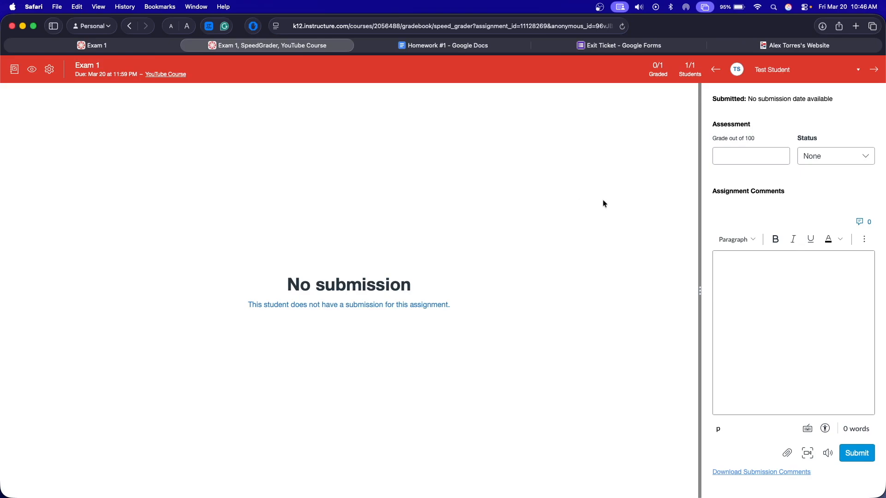
drag(286, 283, 488, 290)
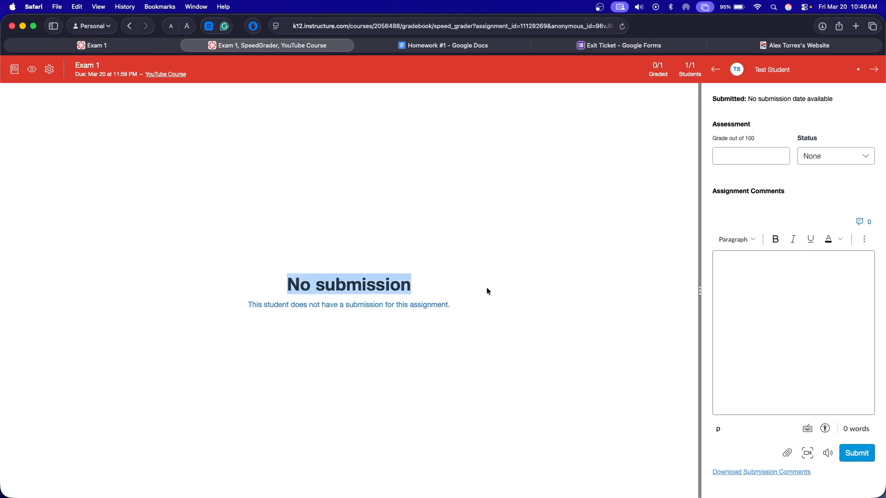
click(428, 288)
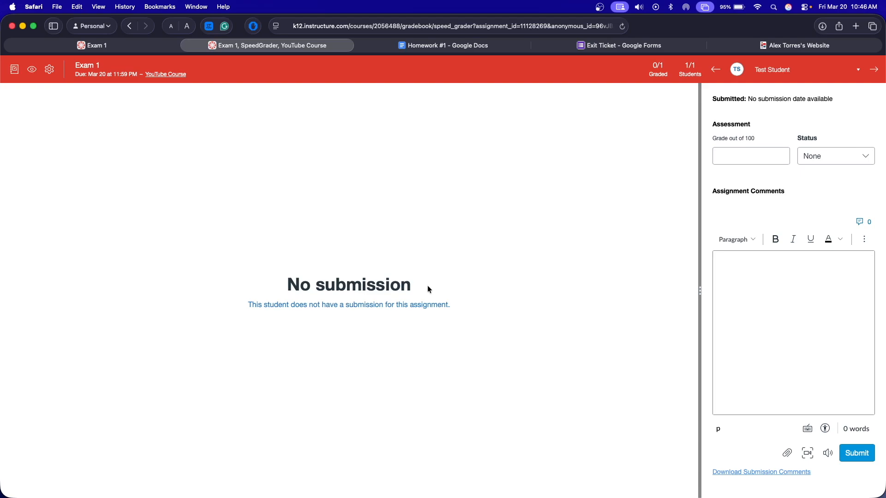
Switch to the Exit Ticket form in Google Forms and examine its individual response
click(574, 48)
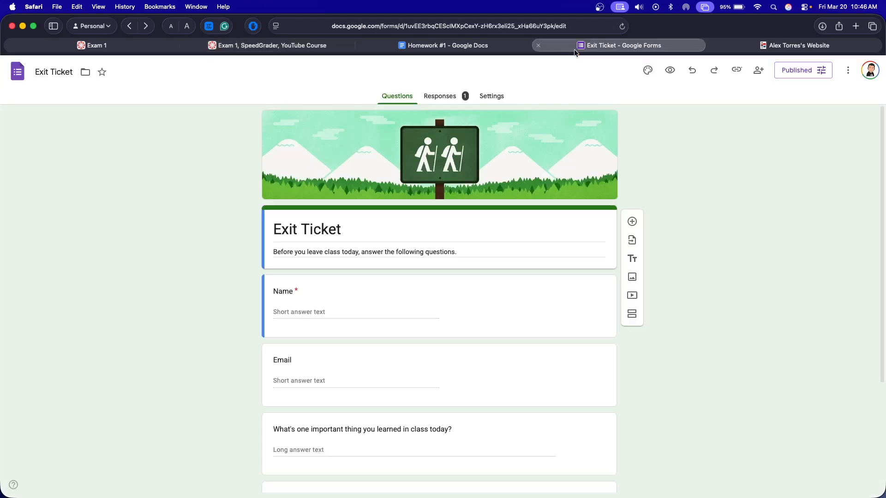
click(443, 96)
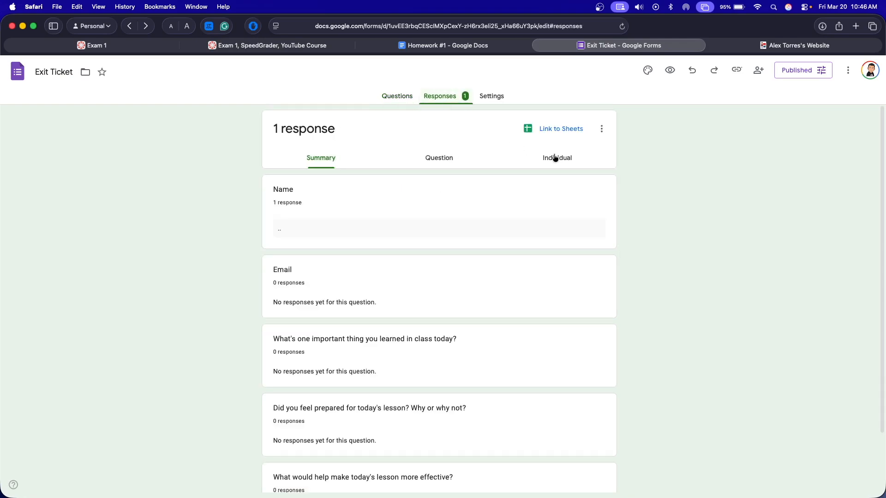
click(553, 159)
click(340, 156)
click(555, 157)
scroll(445, 175, down, 2)
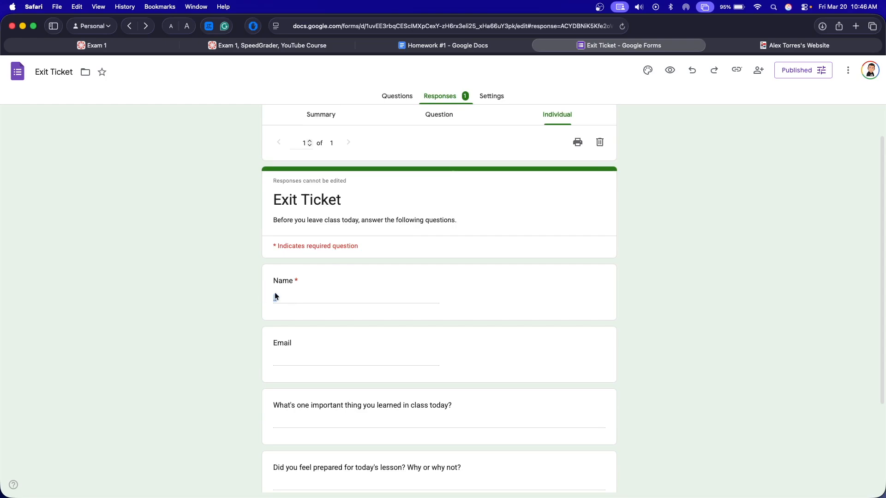
scroll(284, 300, down, 3)
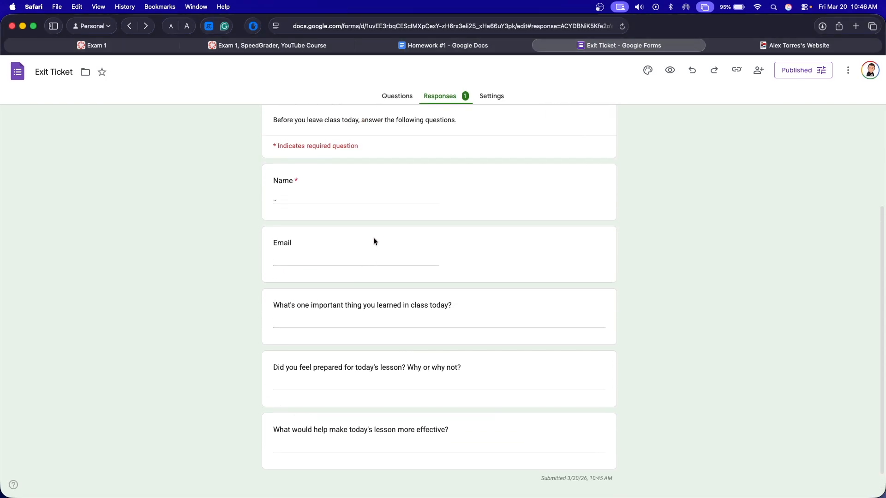
click(237, 44)
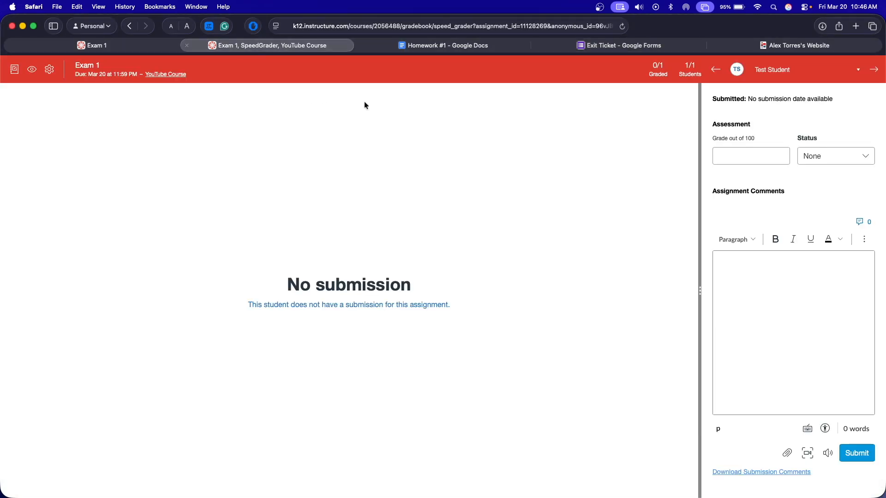
click(716, 157)
text(070)
key(BackSpace)
key(BackSpace)
click(746, 184)
Close SpeedGrader and enter a score of 70 for the test student's Exam 1 in the course gradebook
click(187, 45)
click(68, 178)
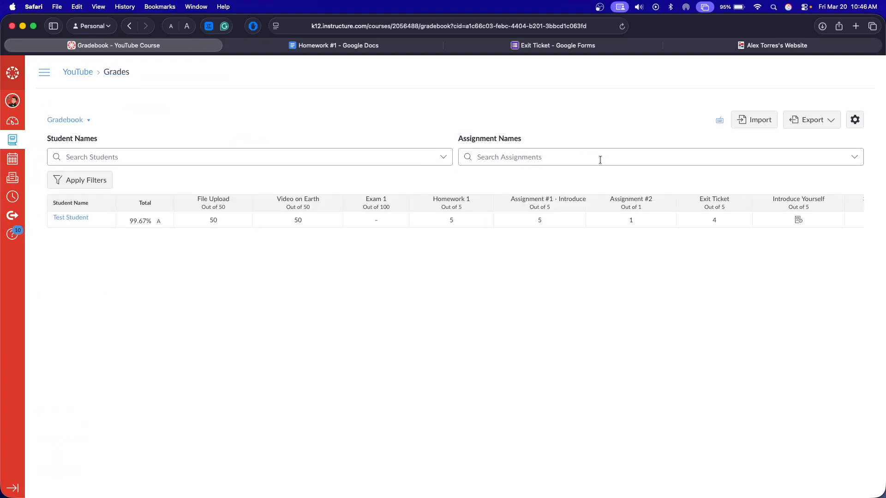
click(372, 222)
text(70)
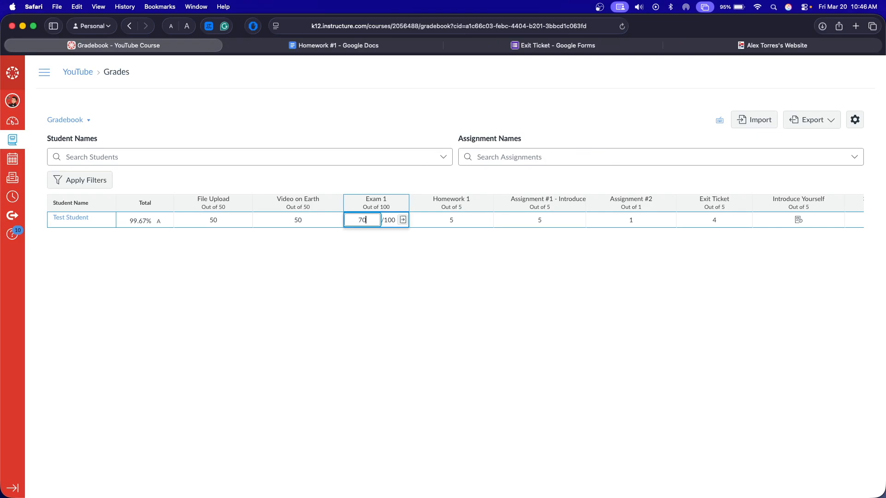
key(Return)
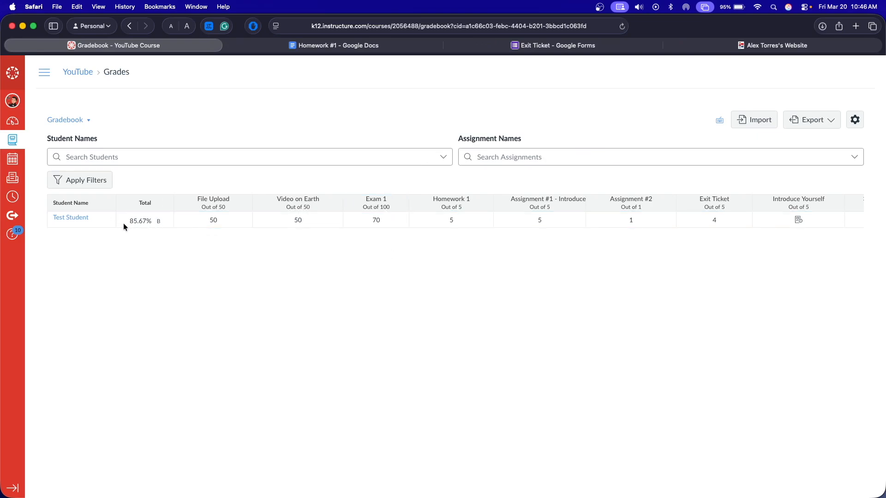
Go to the course's assignments list and open Exam 1 for editing with the full set of options
click(87, 76)
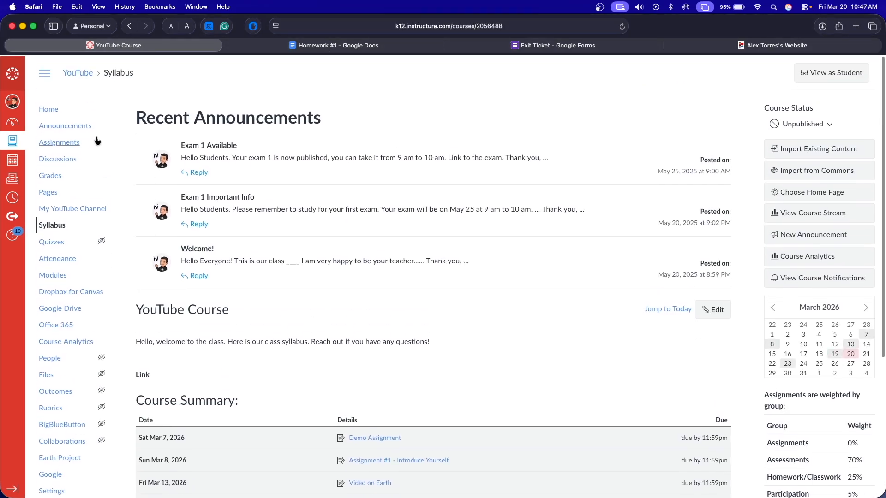
click(82, 142)
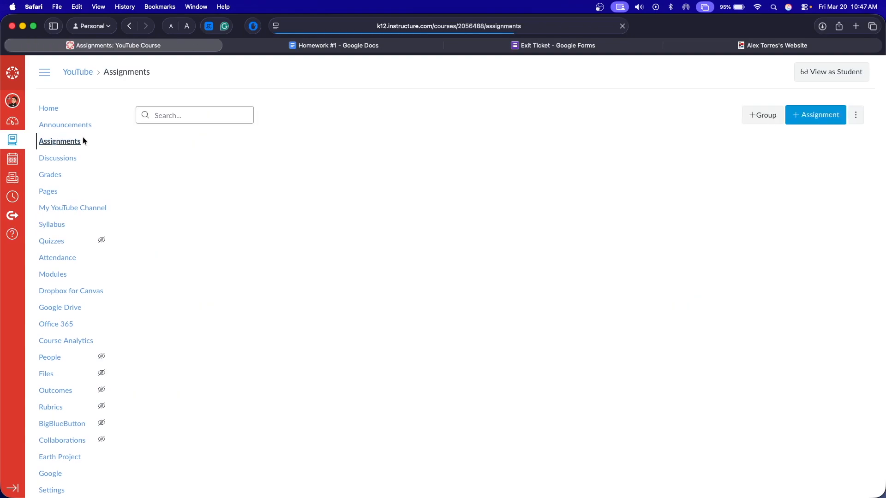
scroll(369, 159, down, 2)
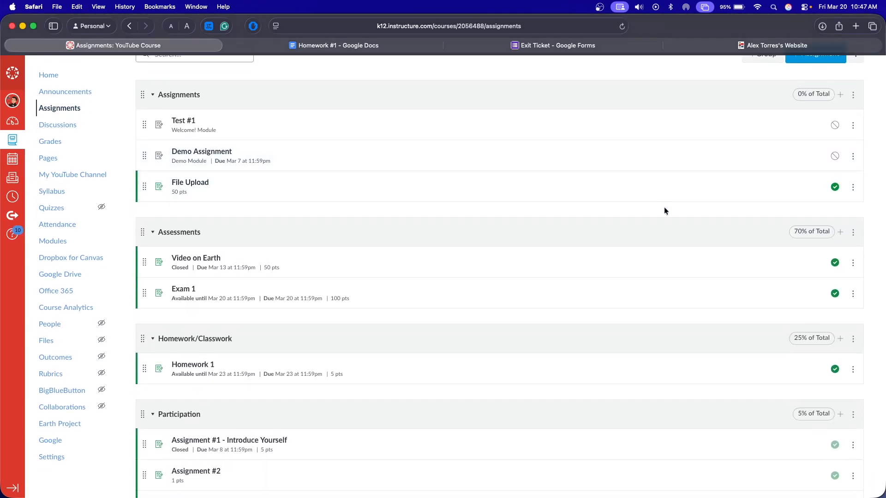
click(853, 293)
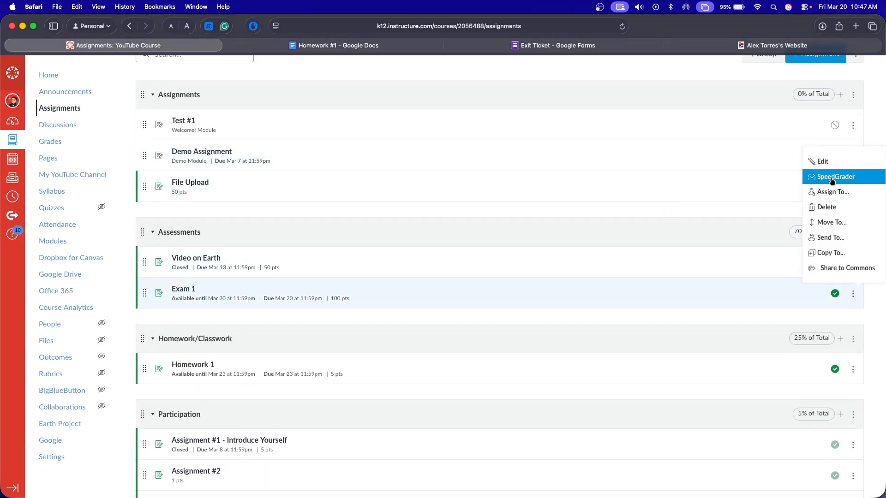
click(810, 161)
click(364, 379)
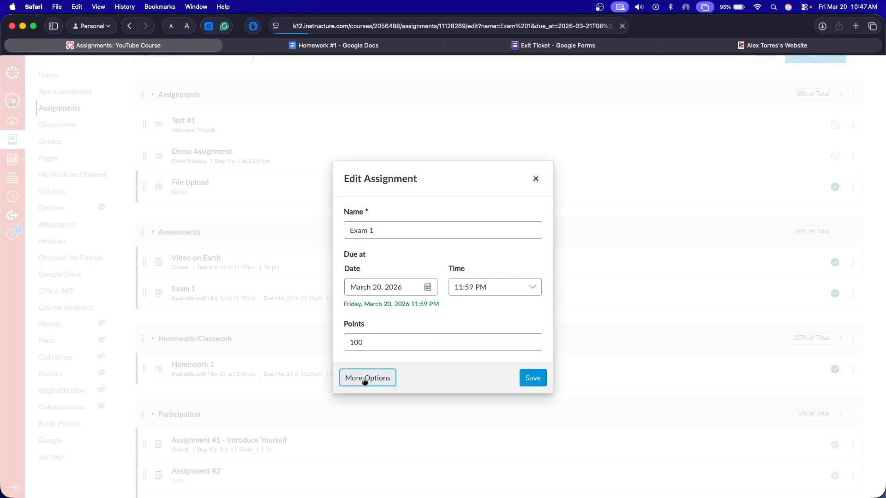
Turn off loading the external tool in a new tab for Exam 1 and save the assignment
click(223, 342)
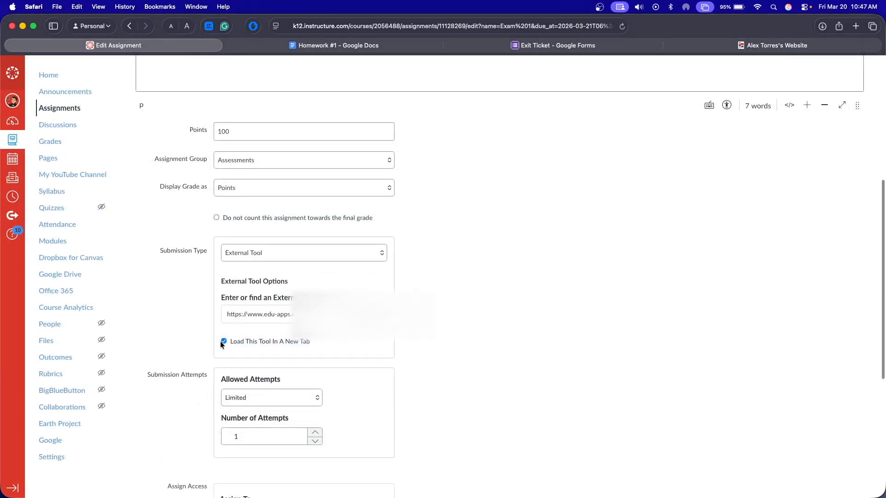
click(223, 342)
scroll(643, 300, down, 1)
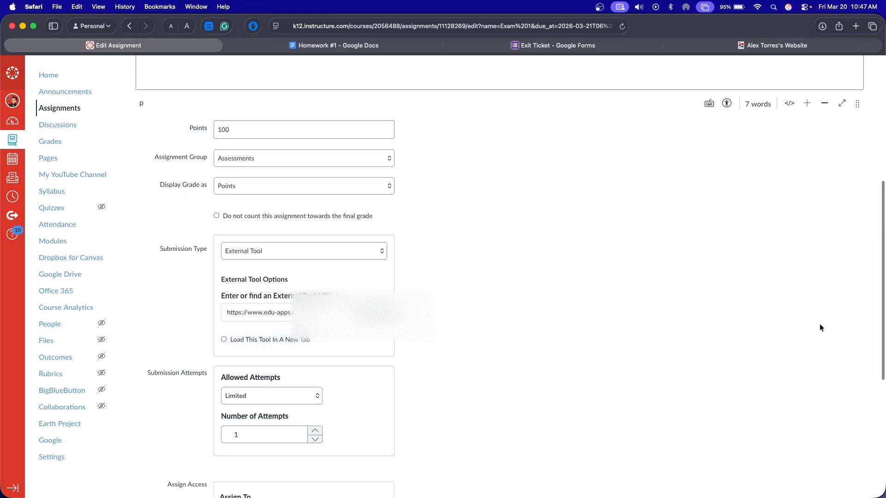
scroll(821, 328, down, 5)
click(837, 462)
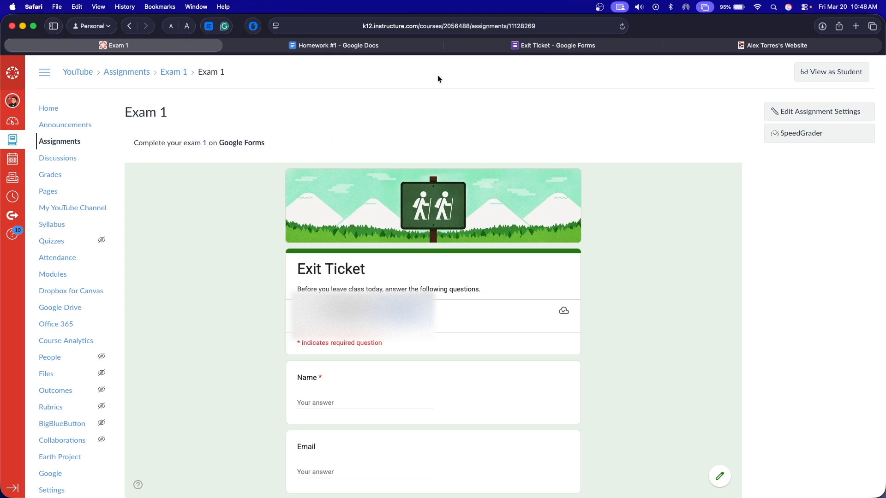
Review the Exit Ticket form's response in Google Forms and return to the course's assignments list
click(556, 48)
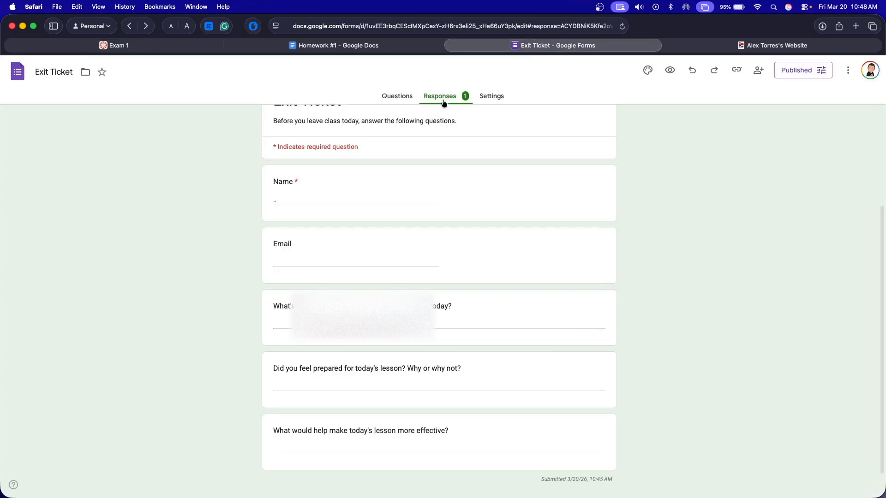
click(191, 46)
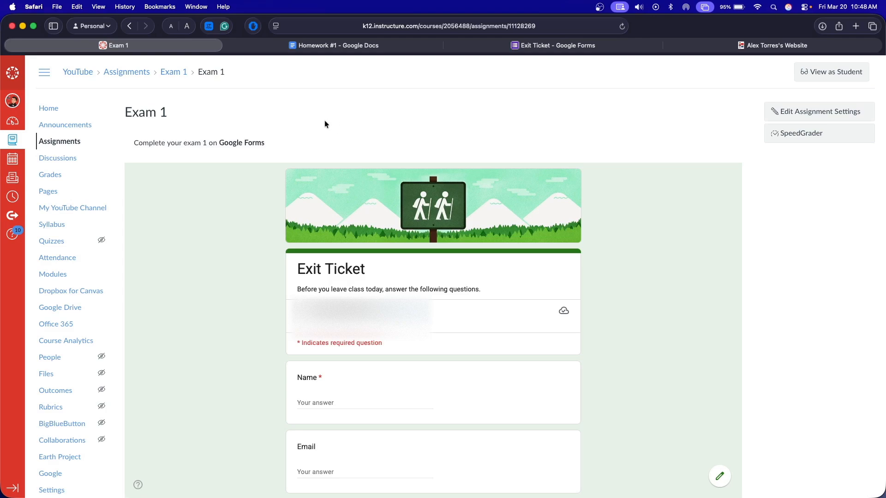
click(87, 145)
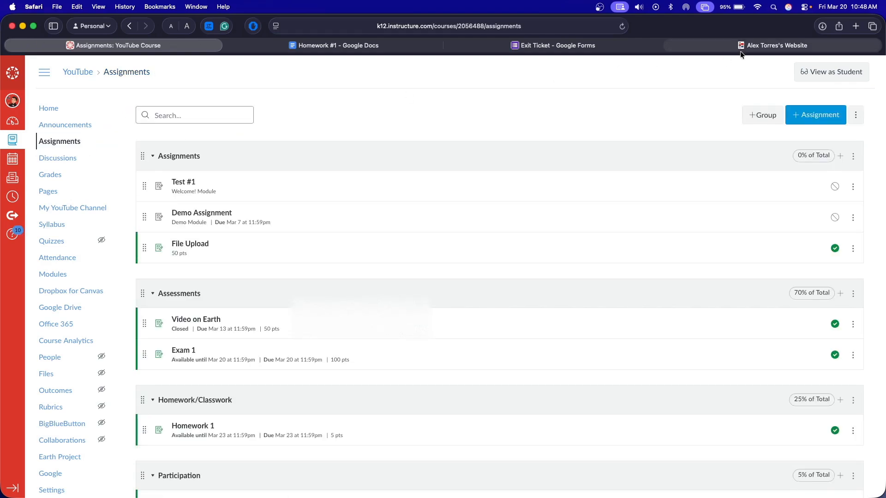
View the personal website in its browser tab, and open the Redirect Tool from the installed external apps in the Canvas course settings
click(740, 49)
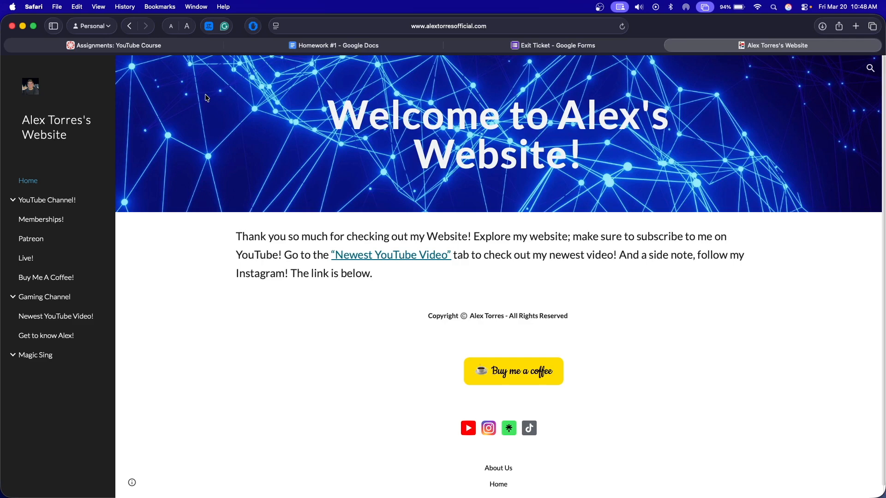
click(191, 45)
click(55, 490)
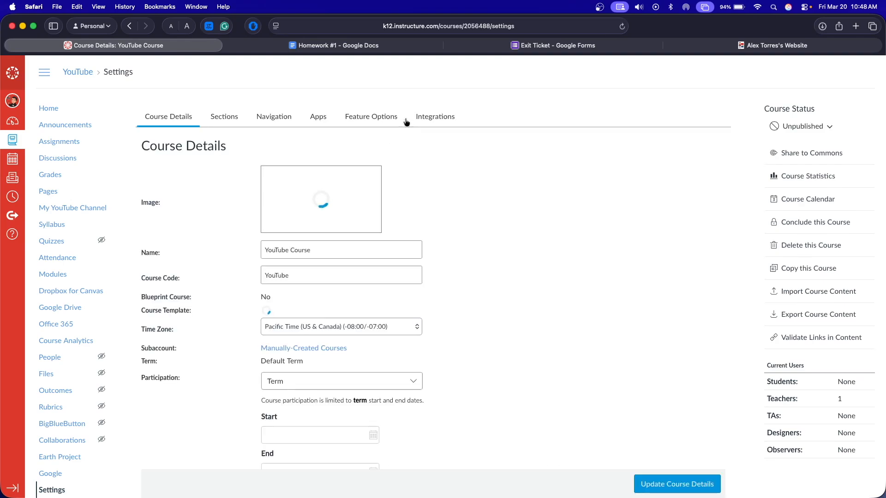
click(314, 121)
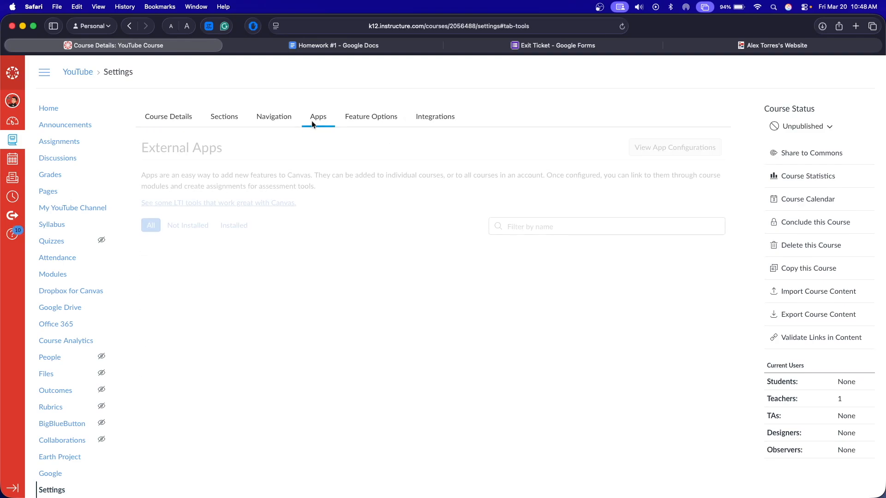
click(233, 226)
click(452, 291)
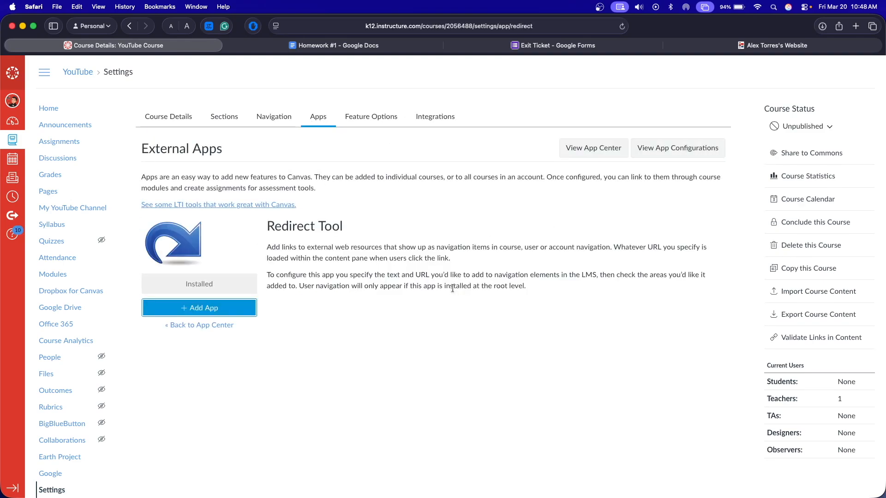
Start adding another Redirect Tool app and set its redirect URL to the personal website's address
click(207, 305)
drag(424, 241, 288, 235)
click(391, 273)
triple_click(390, 273)
text(https://www.alextorresofficial.com)
Name the redirect app Presentation Sign Up, turn off forced opening in a new tab, and add it to the course
triple_click(413, 242)
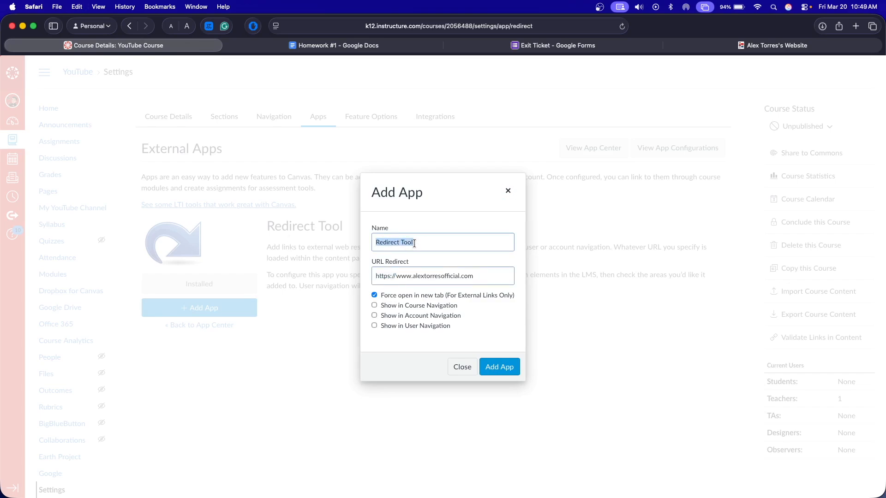
text(Presentation Sign Up)
drag(443, 243, 368, 244)
click(373, 237)
click(374, 295)
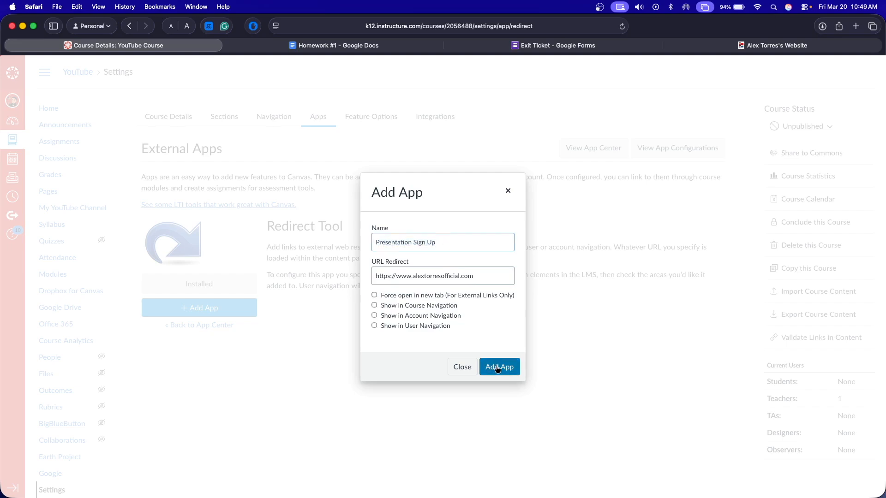
click(497, 368)
Create a course assignment named Presentation Sign Up with the description "Select a time to present with your group!"
click(96, 128)
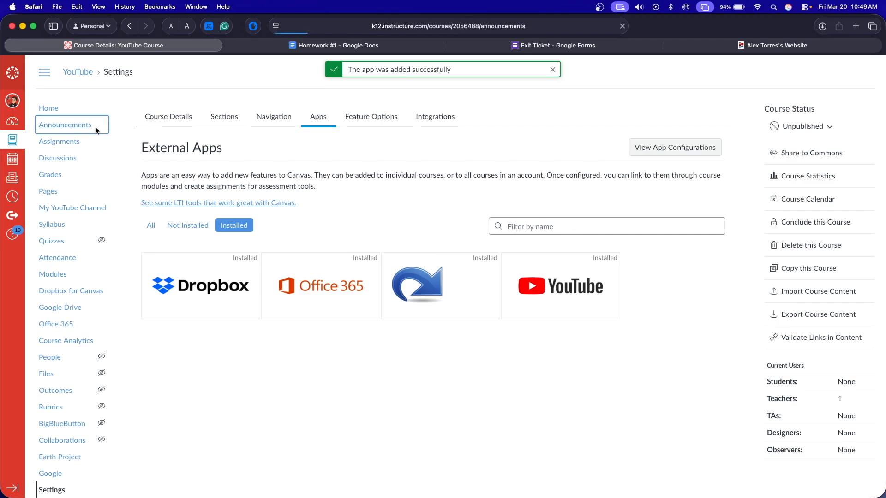
click(83, 145)
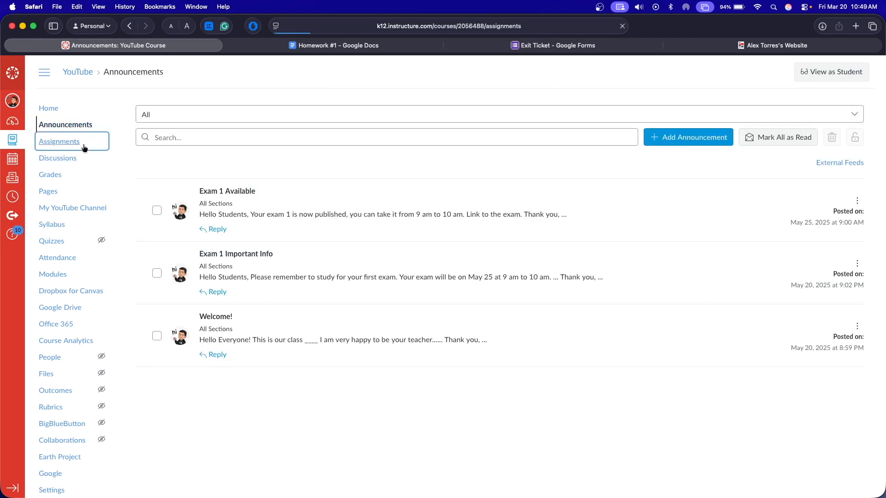
click(813, 117)
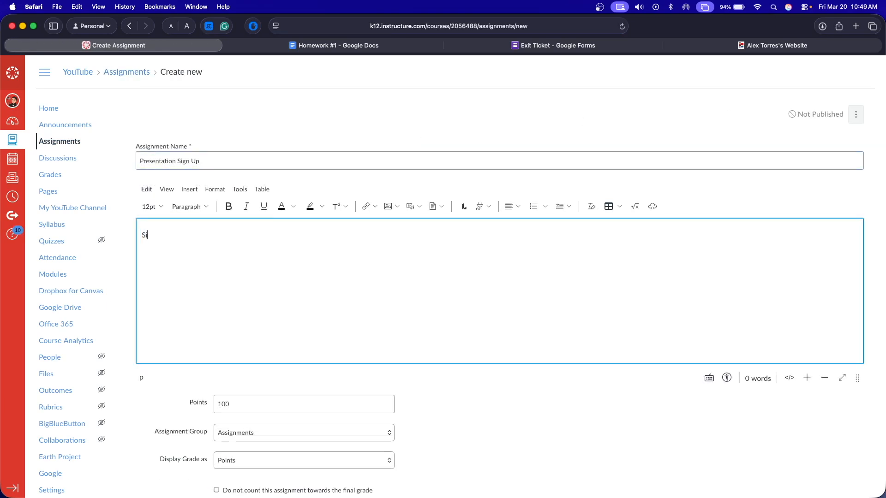
text(elect a time to present with your group)
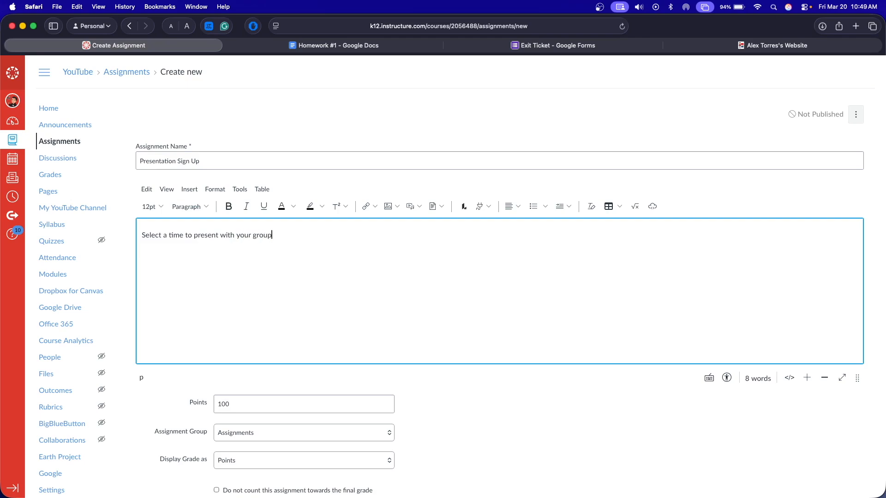
Set the assignment to 0 points in the Participation group and exclude it from the final grade
scroll(415, 132, down, 5)
click(277, 273)
text(0)
scroll(283, 268, down, 3)
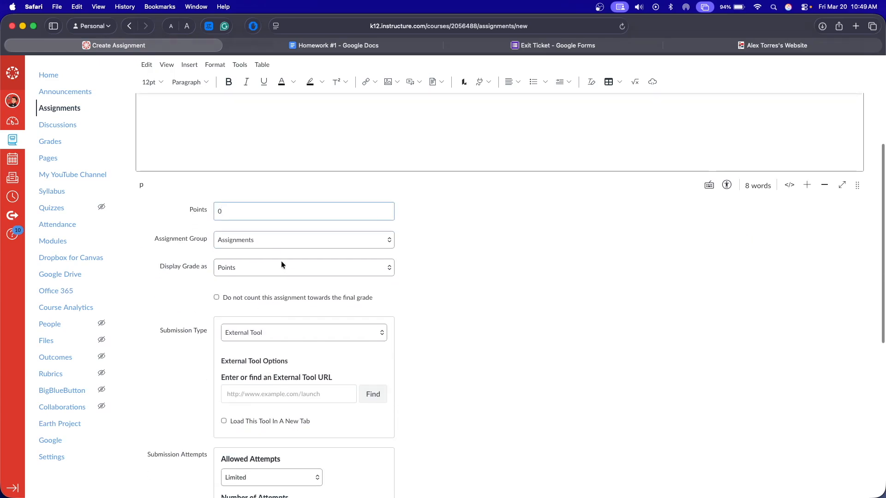
click(279, 241)
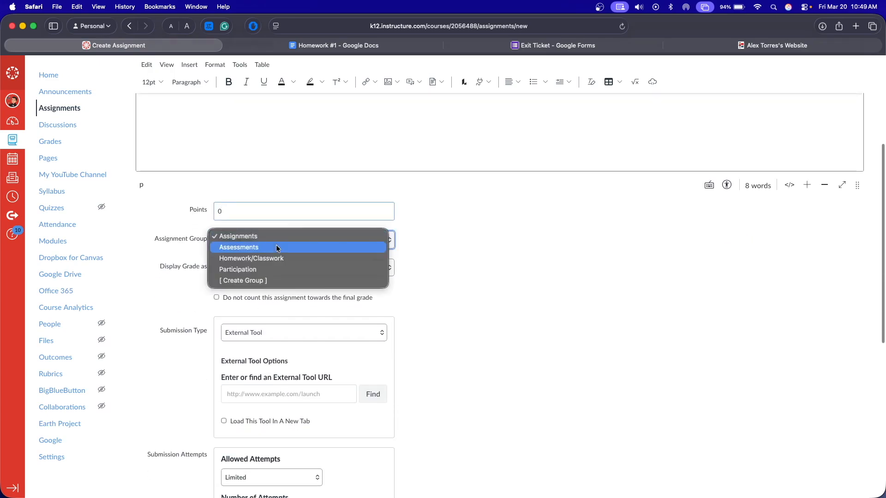
click(272, 269)
click(217, 301)
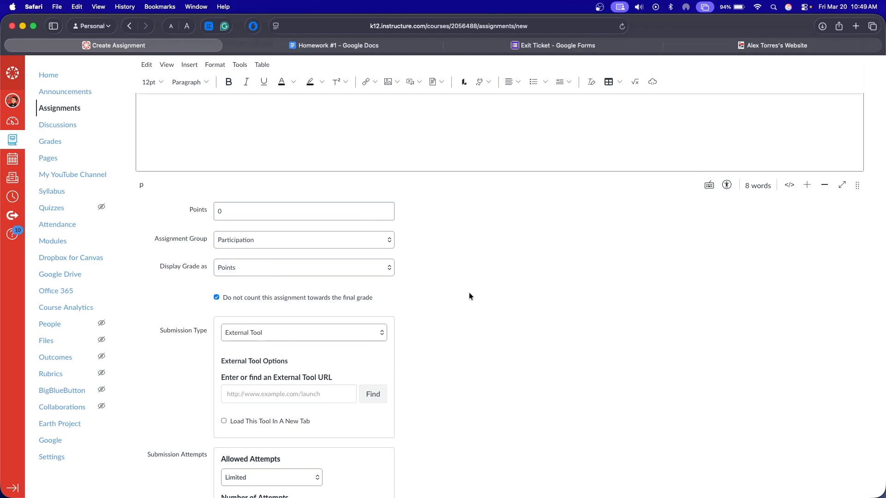
Find and select the Presentation Sign Up app as the assignment's external tool
scroll(468, 292, down, 3)
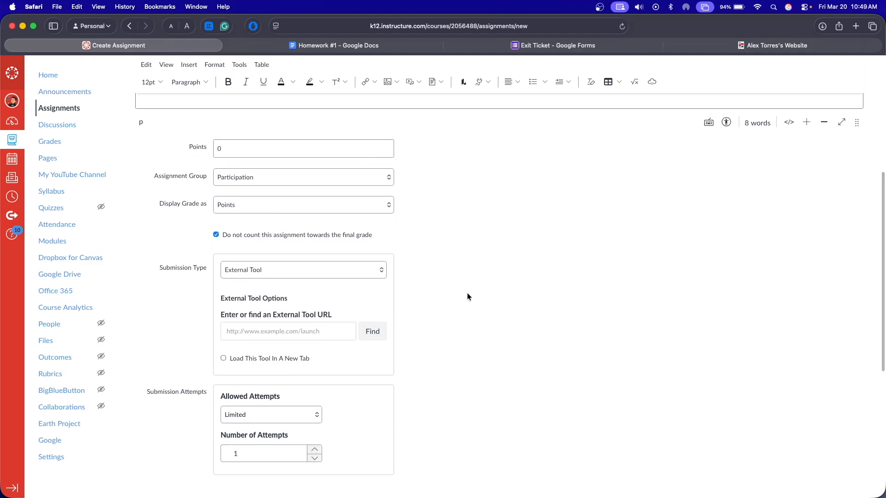
click(369, 333)
scroll(422, 317, down, 5)
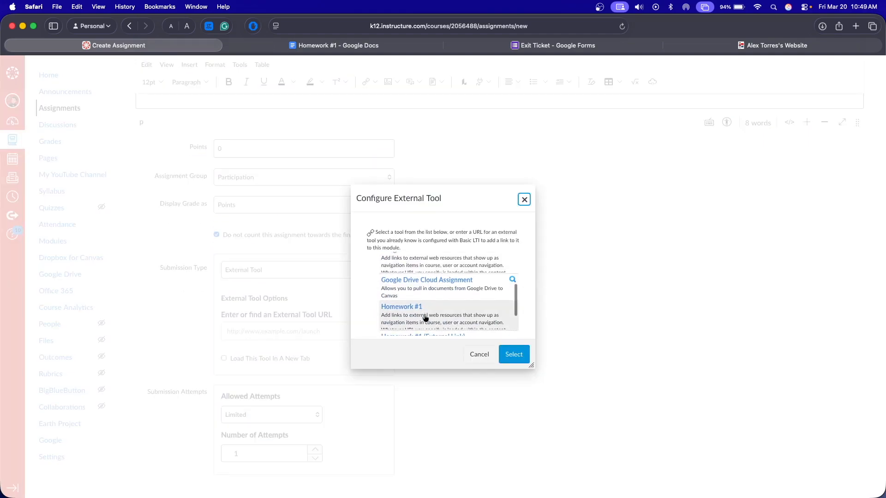
scroll(425, 318, down, 8)
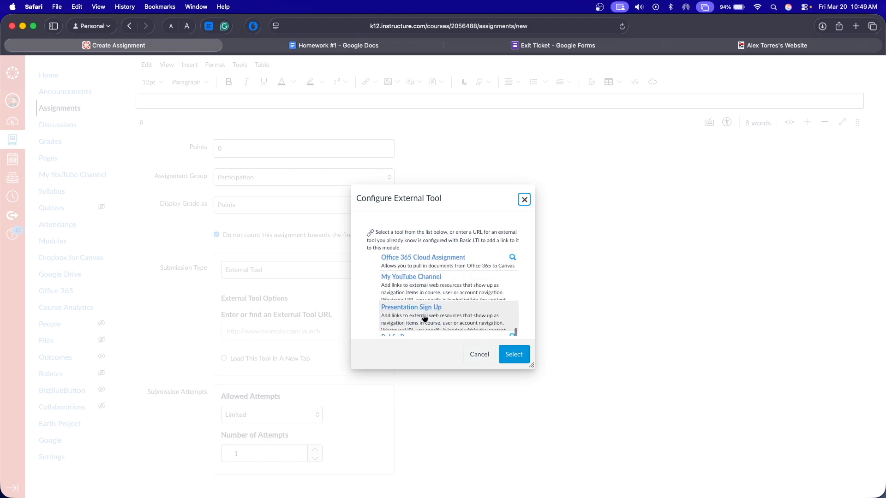
click(410, 310)
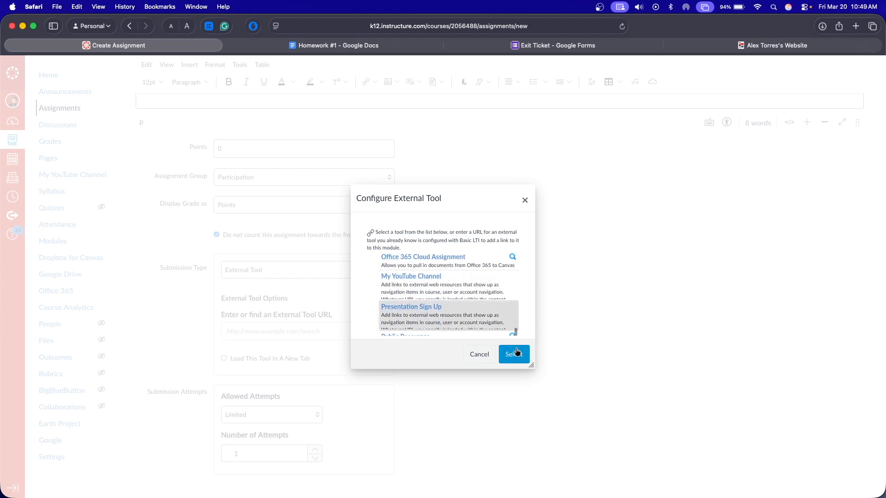
click(516, 354)
Set the assignment's allowed submission attempts to Unlimited
scroll(290, 332, down, 3)
click(257, 303)
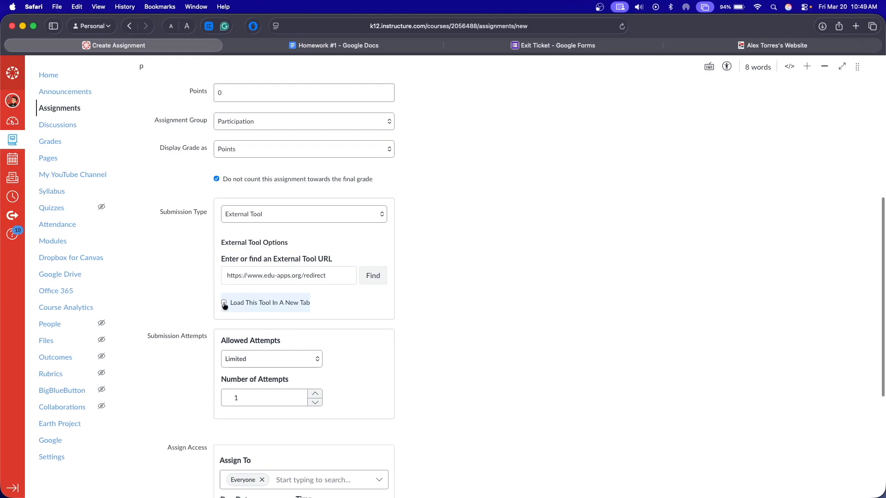
click(249, 357)
click(253, 347)
Set the due and until dates to Mar 21, 2026, and save and publish the assignment
scroll(615, 356, down, 4)
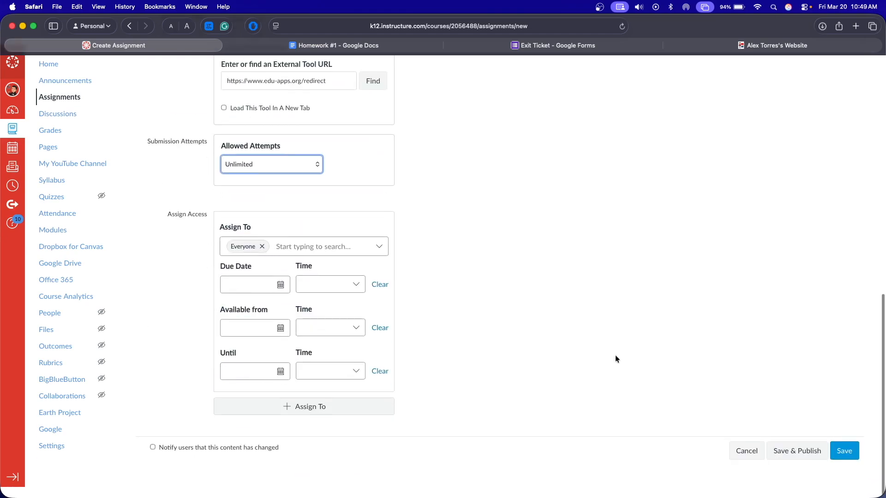
click(289, 295)
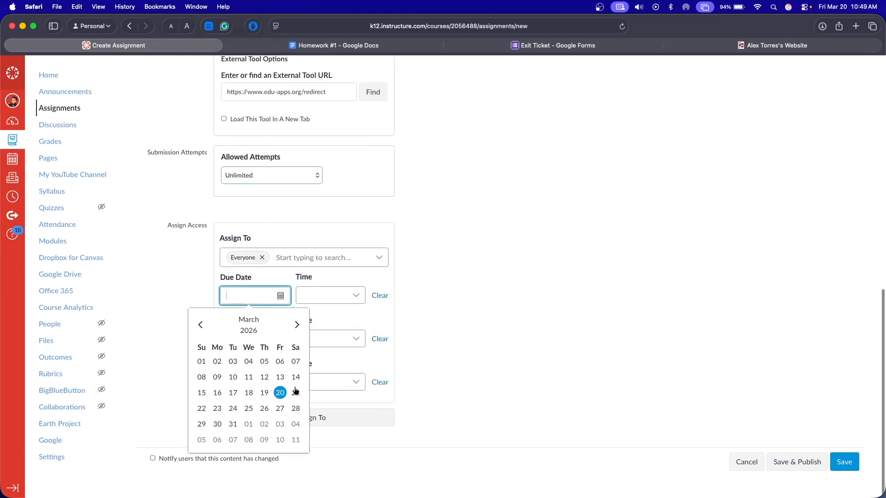
click(296, 391)
click(284, 398)
click(293, 327)
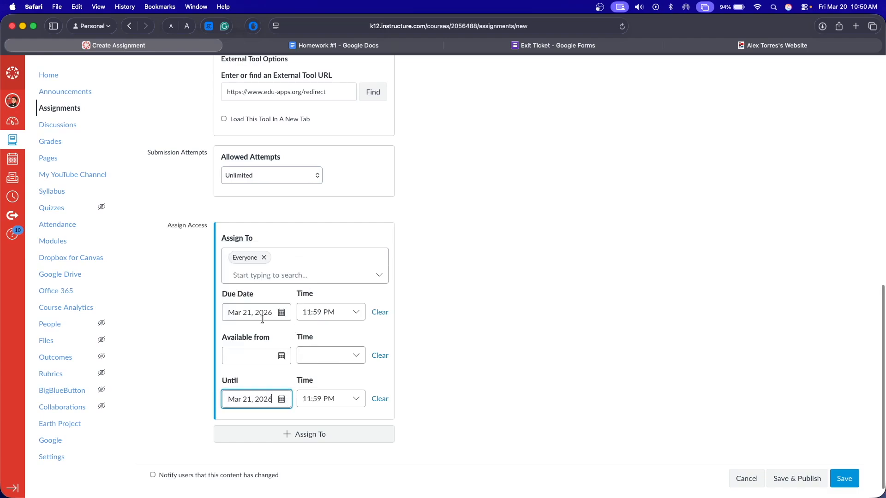
click(537, 364)
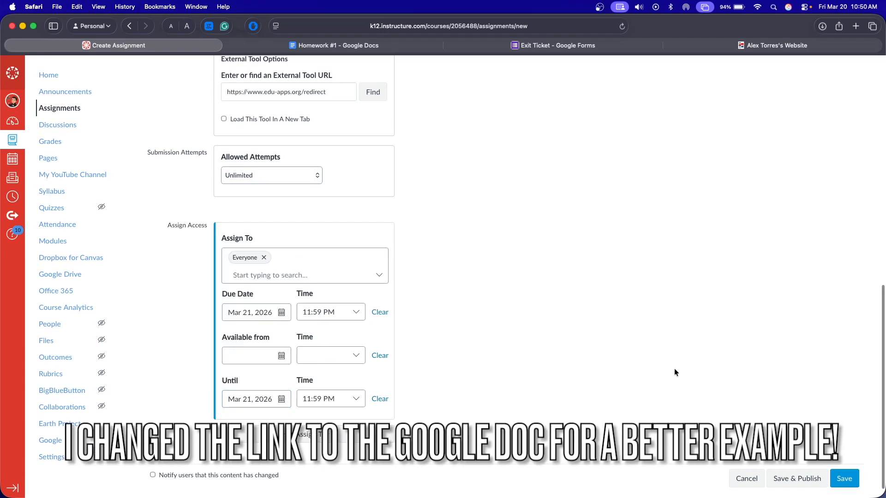
click(793, 479)
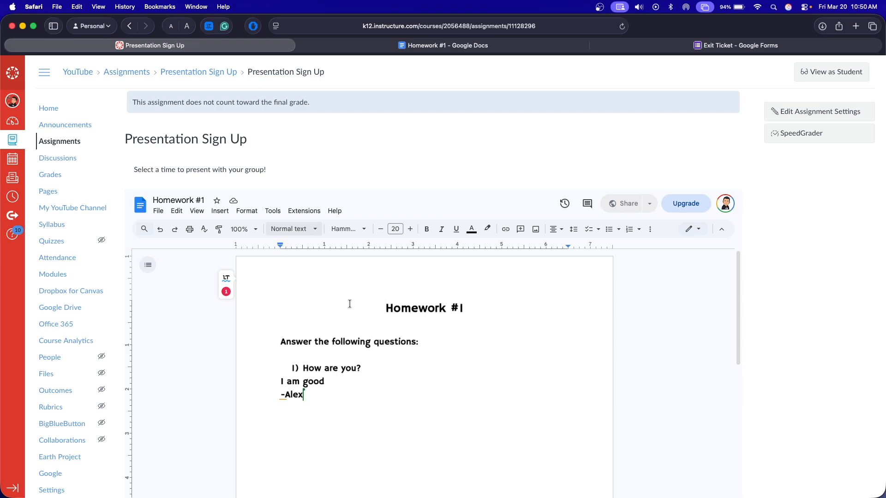
View the Presentation Sign Up assignment in SpeedGrader, and review its title and embedded document on the assignment page
click(833, 135)
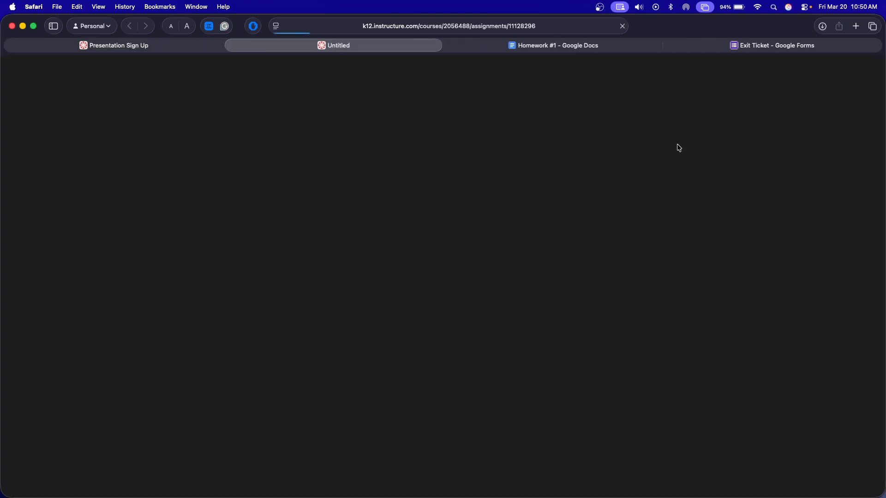
click(755, 160)
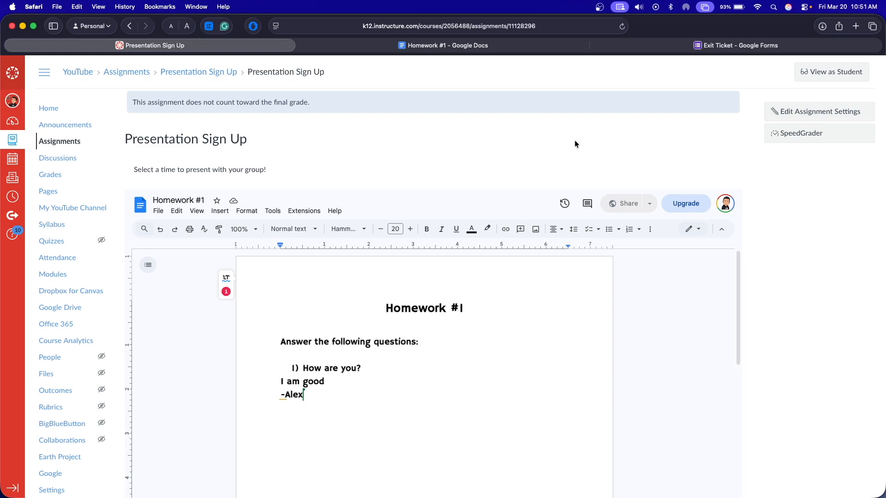
drag(251, 131, 133, 139)
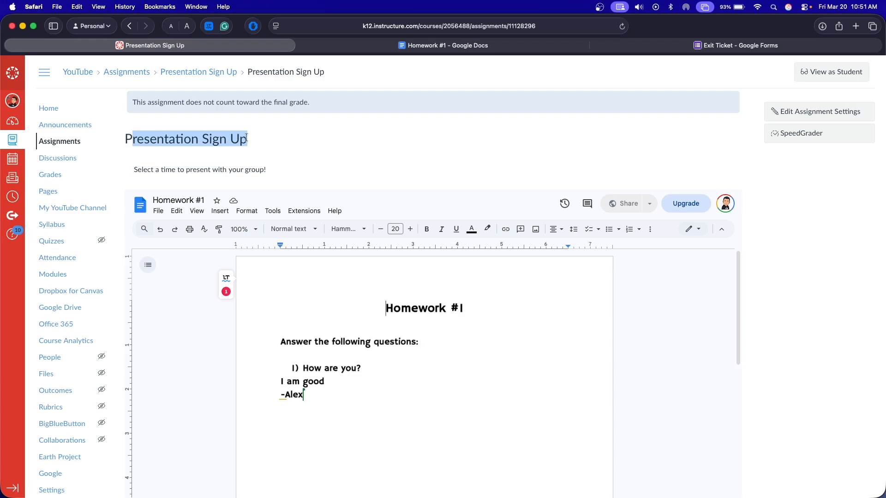
click(211, 168)
drag(237, 143, 124, 140)
triple_click(156, 140)
click(249, 143)
scroll(257, 151, down, 2)
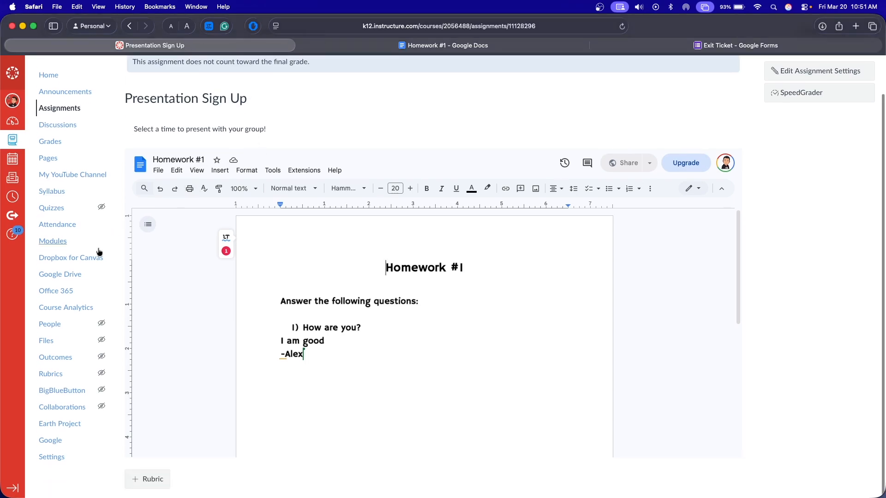
Open the external app configurations in the course settings and locate the Homework 1 app
click(72, 456)
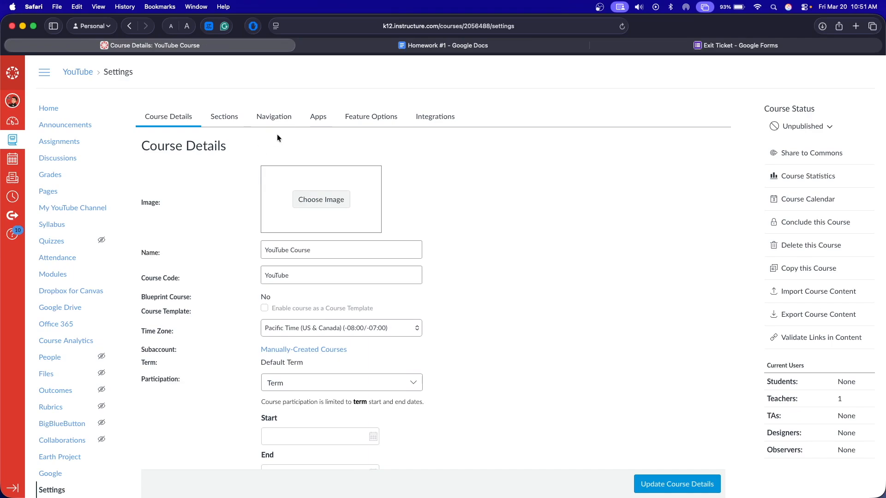
click(317, 117)
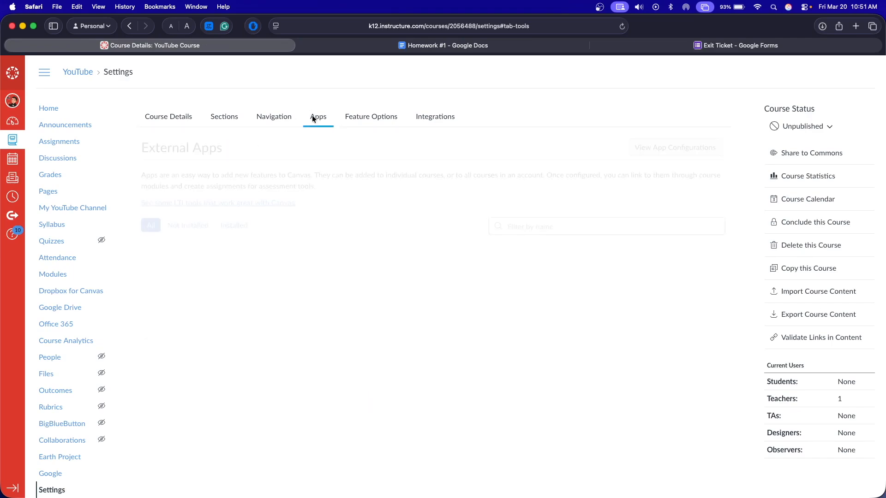
click(667, 149)
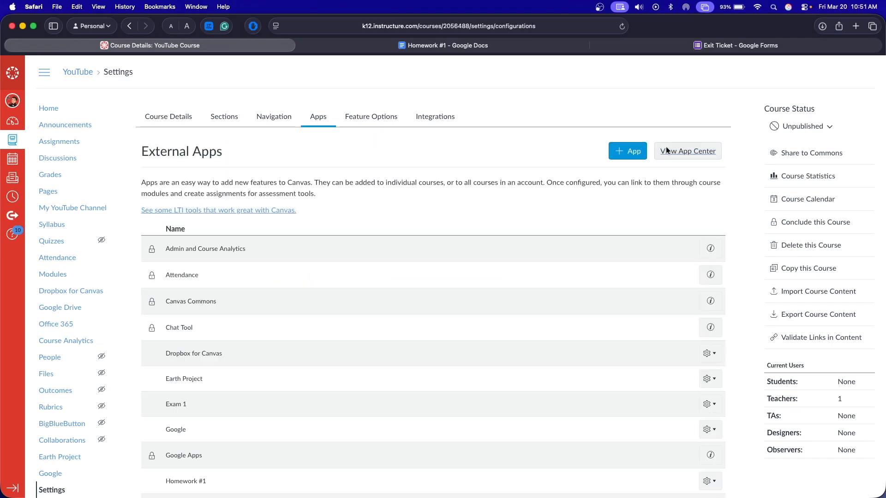
scroll(528, 226, down, 5)
scroll(334, 241, down, 5)
mouse_move(217, 264)
mouse_down()
mouse_move(139, 263)
mouse_move(227, 263)
mouse_up()
click(227, 262)
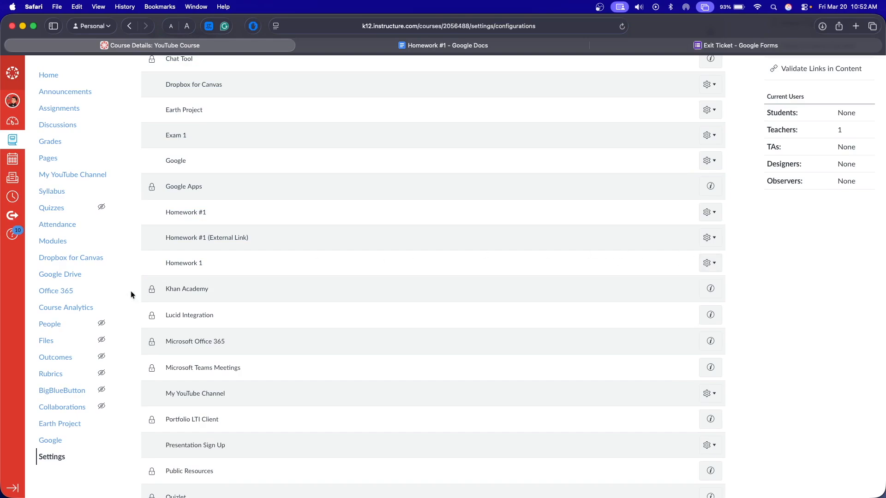
Check the lock on the Khan Academy app in the configurations list
drag(165, 289, 233, 290)
click(232, 289)
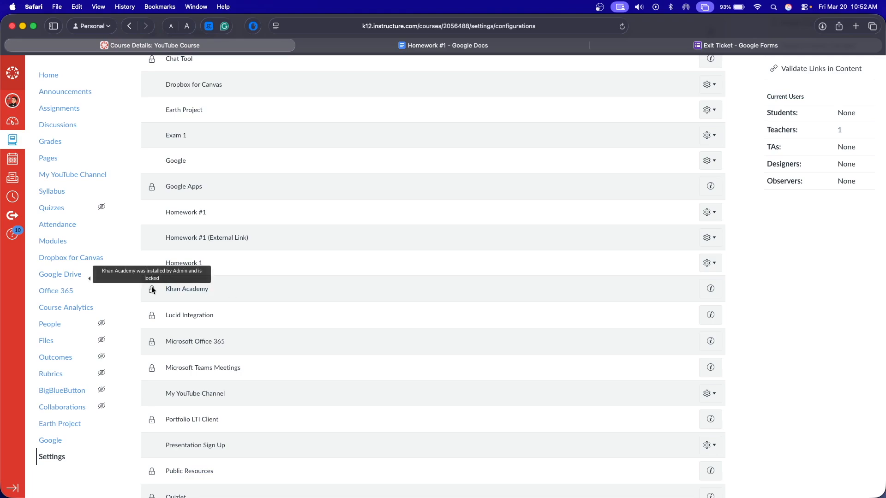
drag(164, 289, 239, 290)
click(669, 290)
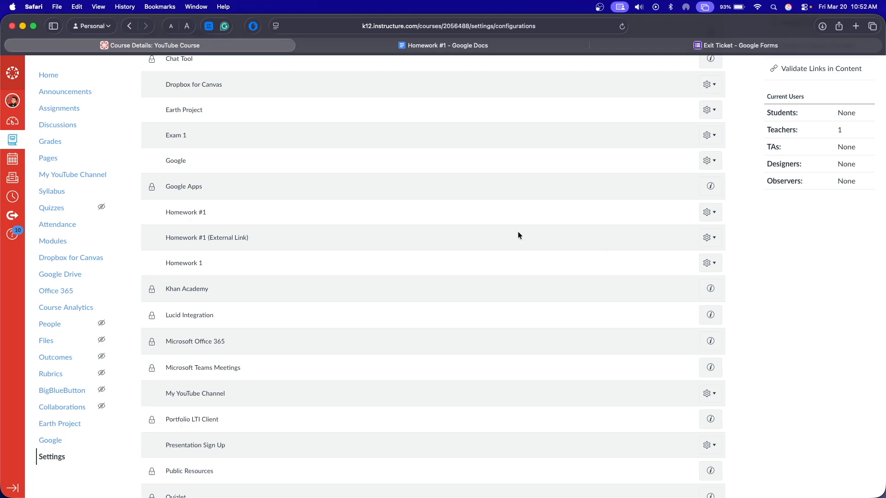
Delete the Homework 1 app from the course's external apps
drag(152, 272, 213, 265)
click(220, 264)
click(713, 265)
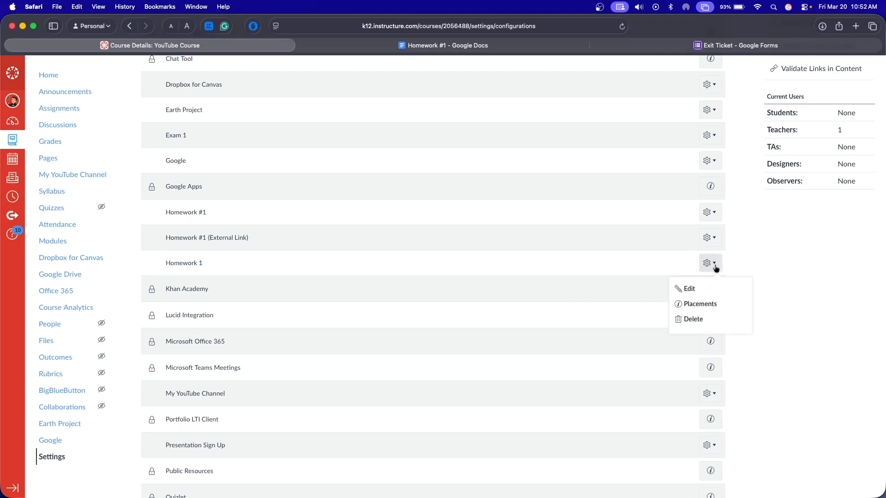
click(705, 318)
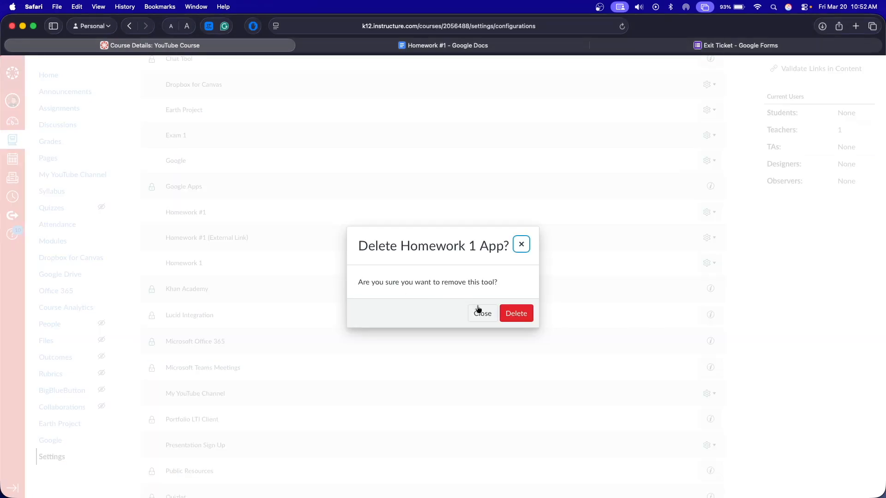
click(519, 313)
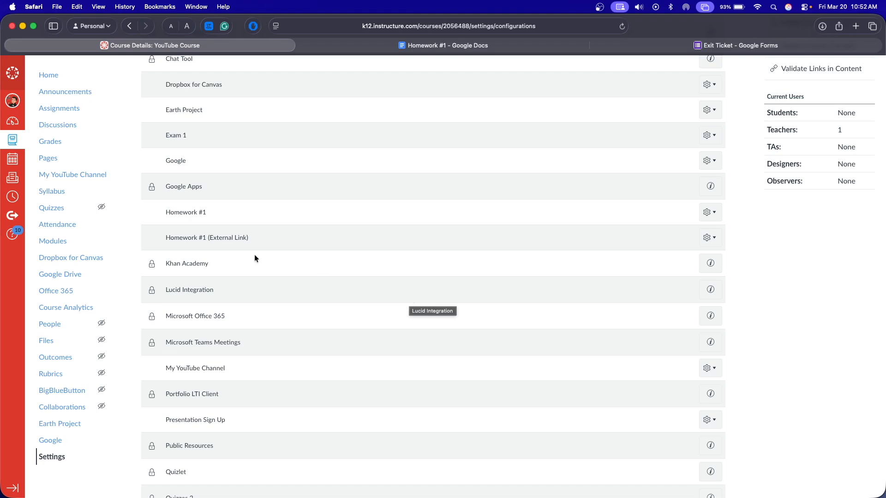
Show the course's assignments list in Student View and find Presentation Sign Up in the Participation group
click(75, 111)
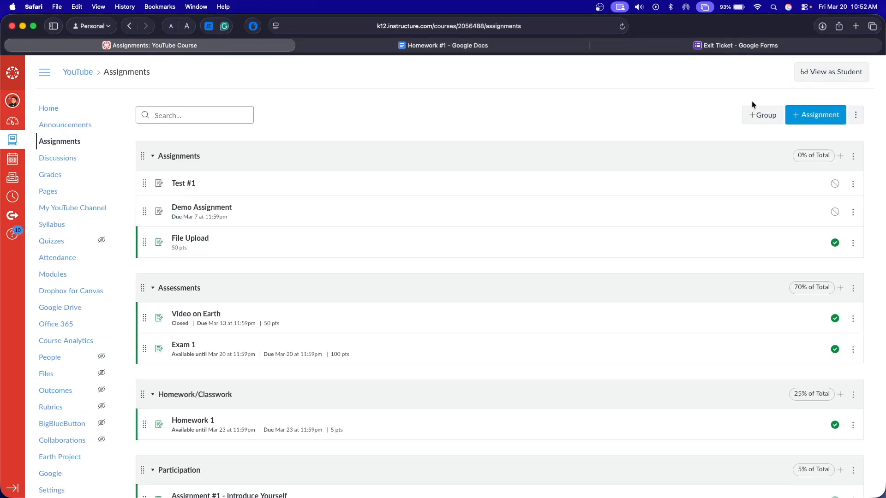
click(820, 72)
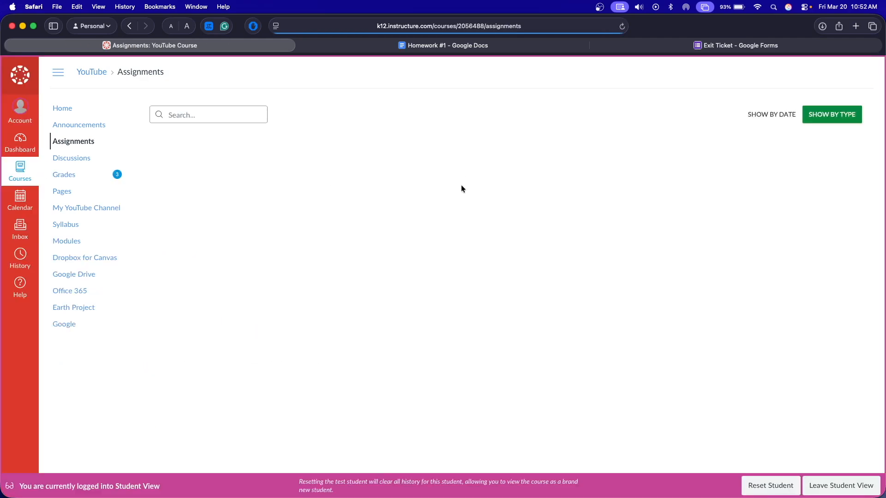
scroll(439, 210, down, 5)
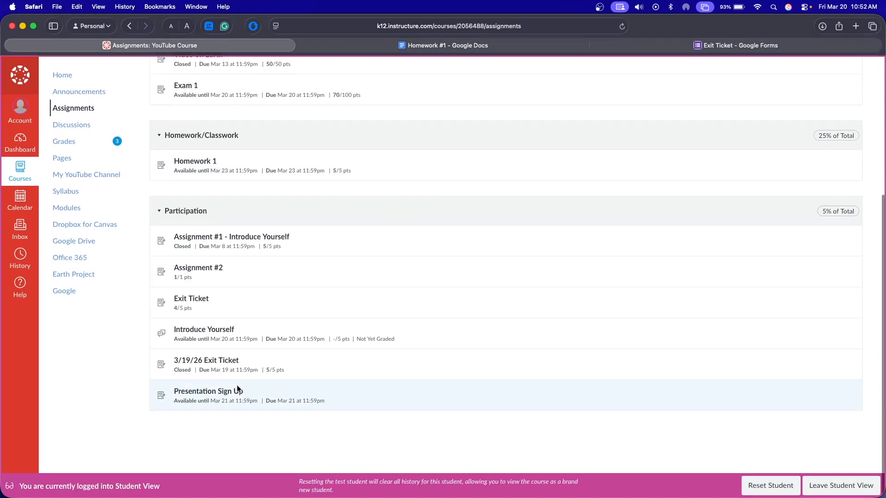
Open the Presentation Sign Up assignment as a student and check its embedded content
click(201, 392)
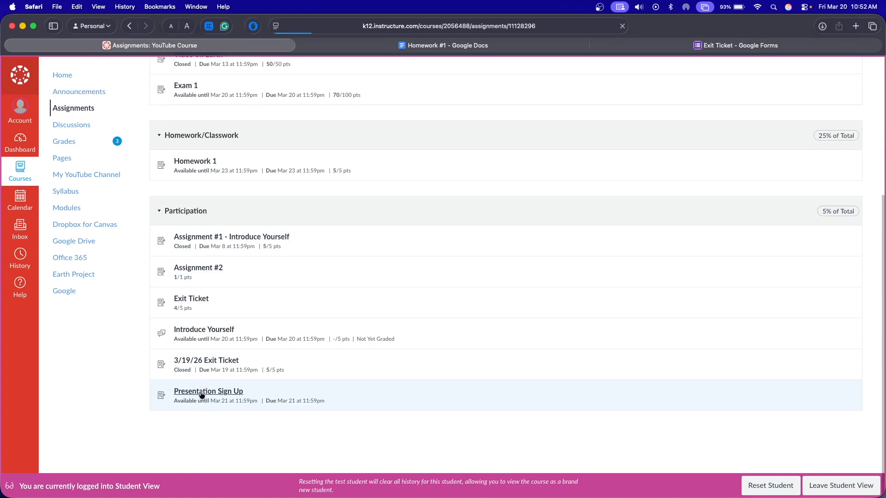
drag(382, 246, 498, 240)
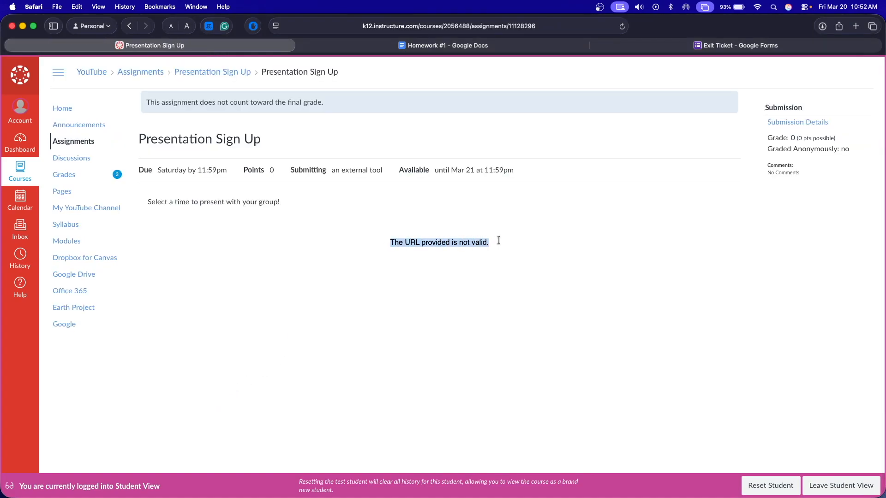
click(498, 240)
Open the Homework 1 assignment from the assignments list and check its embedded Google Doc area
click(136, 72)
scroll(370, 235, down, 2)
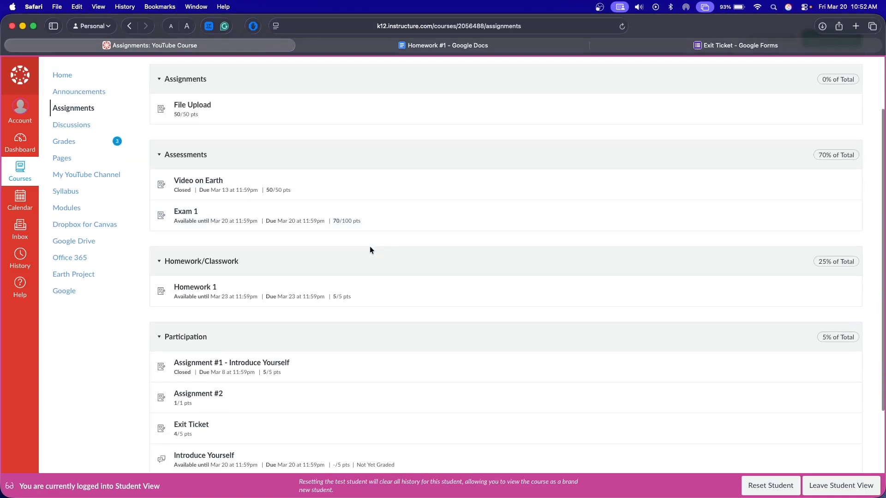
click(194, 281)
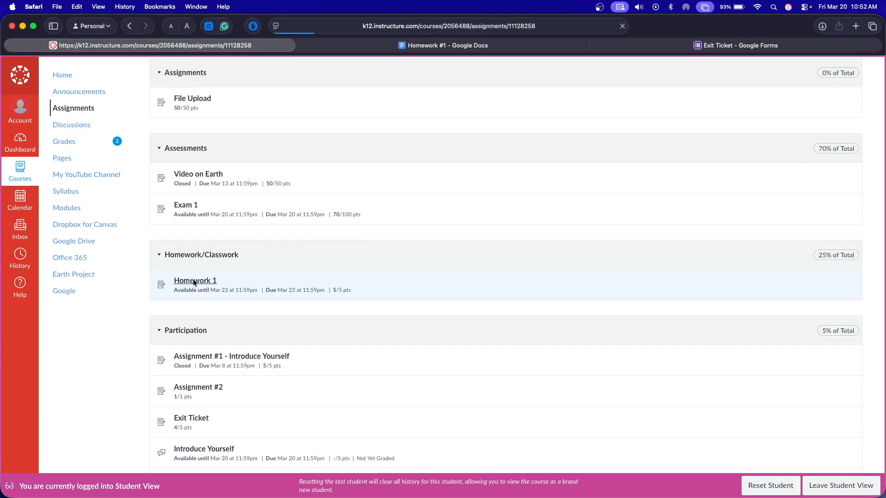
drag(391, 214, 507, 214)
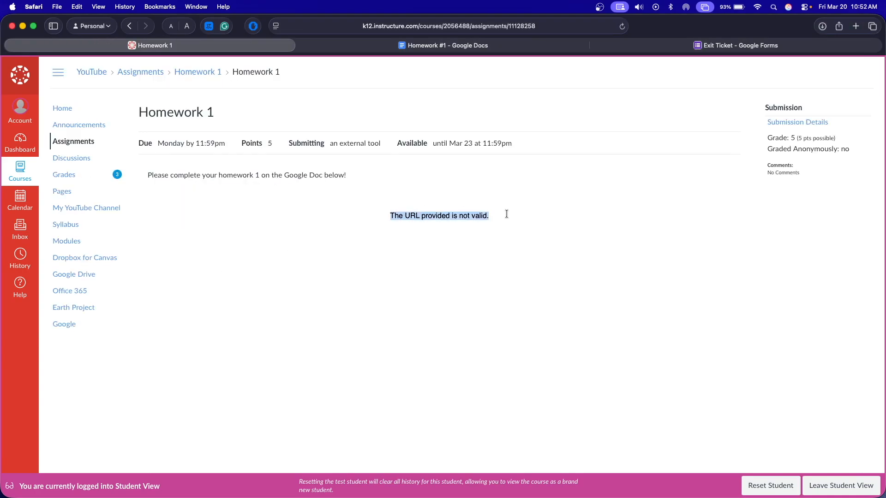
click(507, 214)
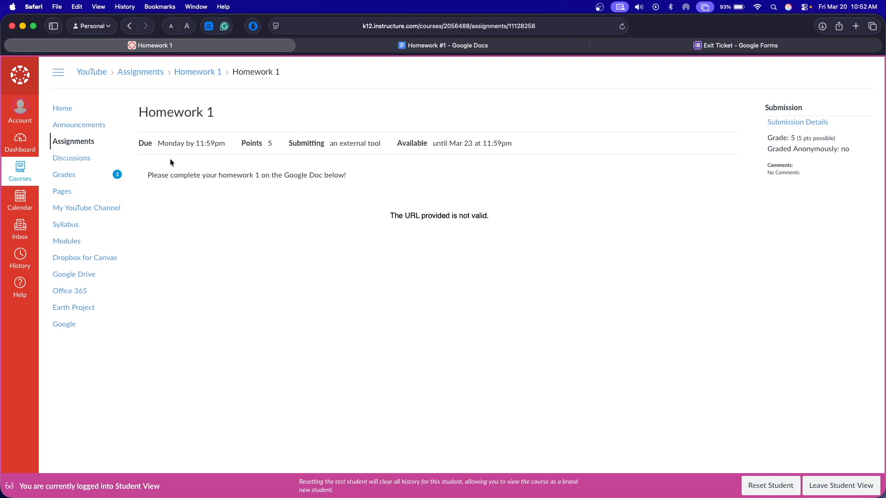
Look through the test student's grades and view the submission details for Homework 1
click(90, 177)
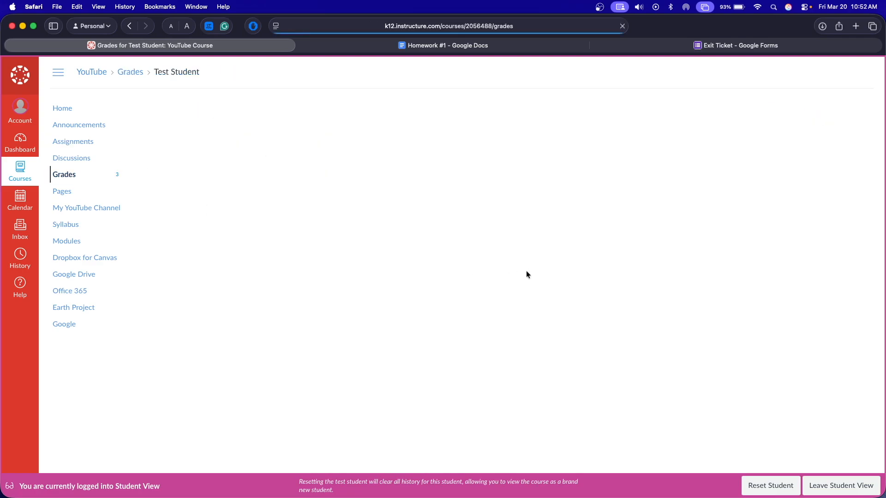
scroll(527, 271, down, 4)
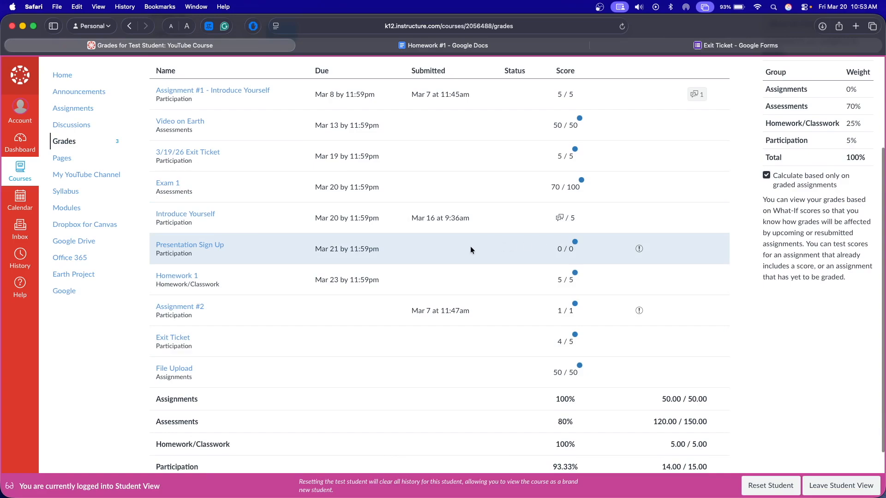
click(179, 276)
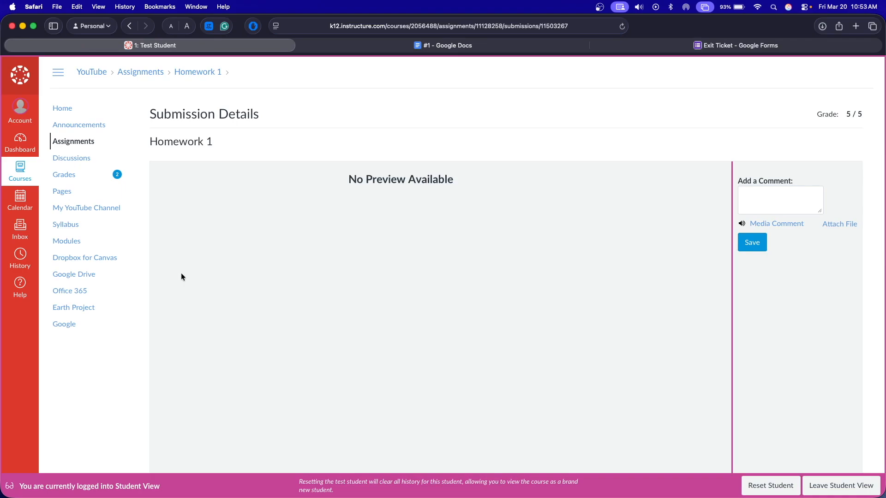
Return to the Homework 1 assignment page and check its embedded content area and the submission grade
click(199, 73)
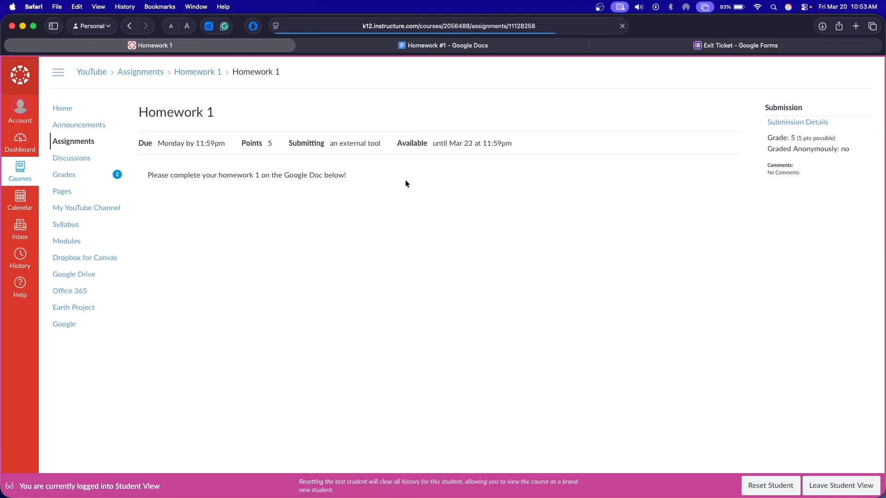
triple_click(504, 213)
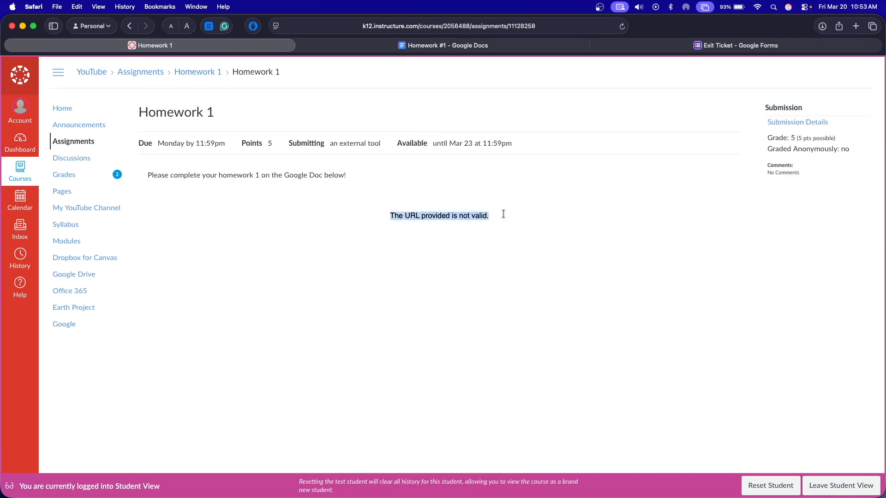
click(503, 216)
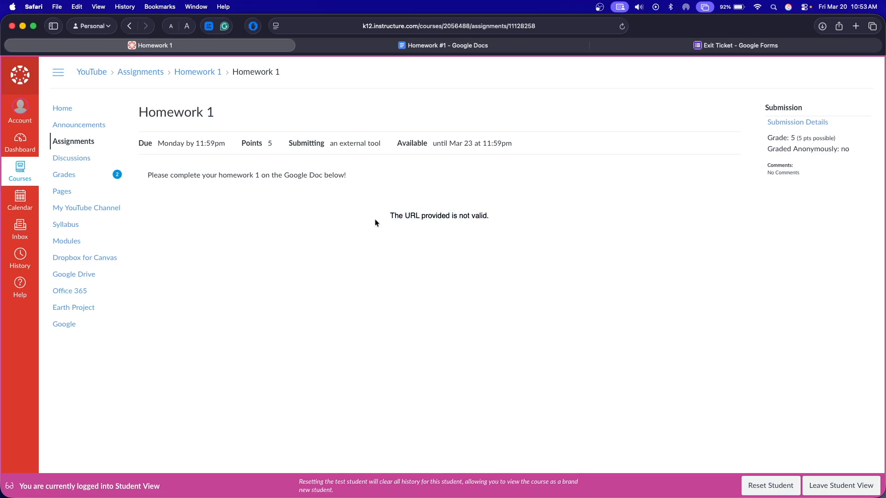
drag(767, 138, 849, 137)
click(864, 135)
drag(390, 215, 492, 214)
click(493, 215)
Restart Student View on the assignments list, then open Exam 1 and check its embedded form and submission grade
click(843, 486)
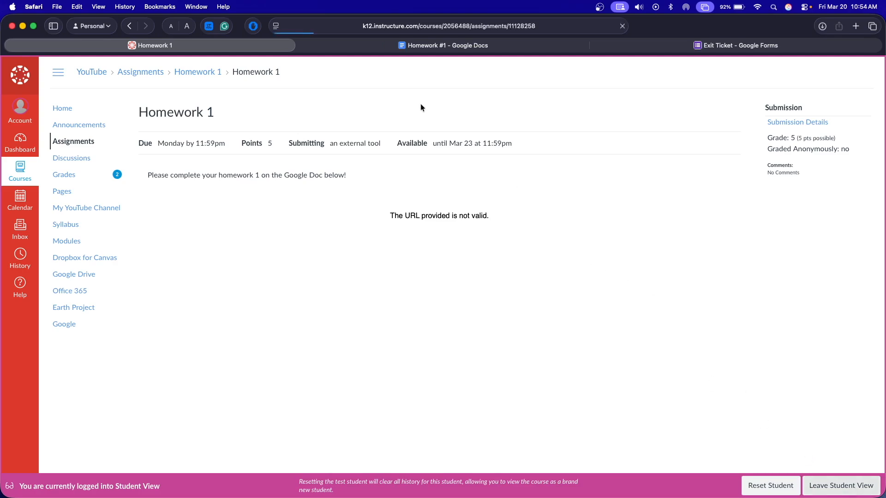
click(811, 72)
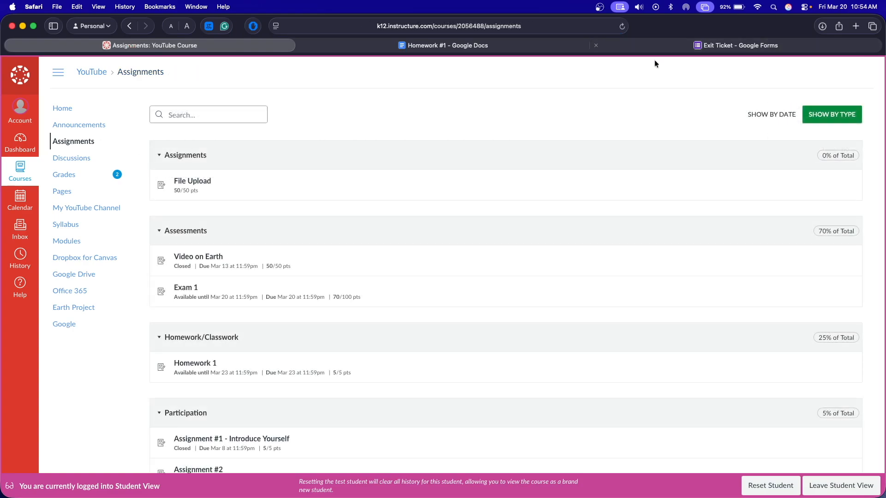
click(189, 290)
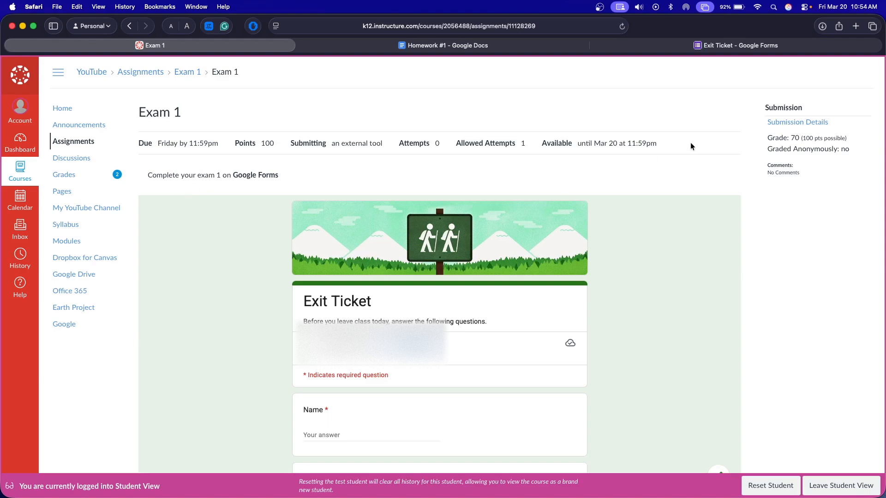
drag(765, 138, 852, 137)
click(797, 147)
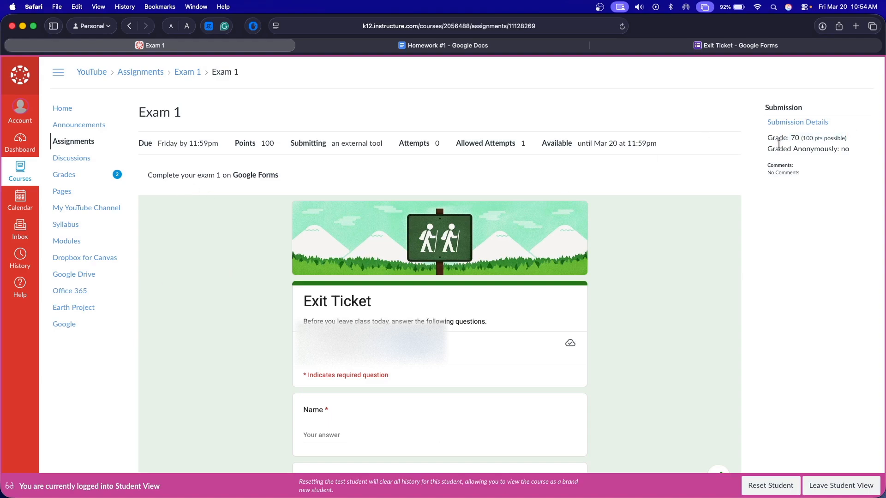